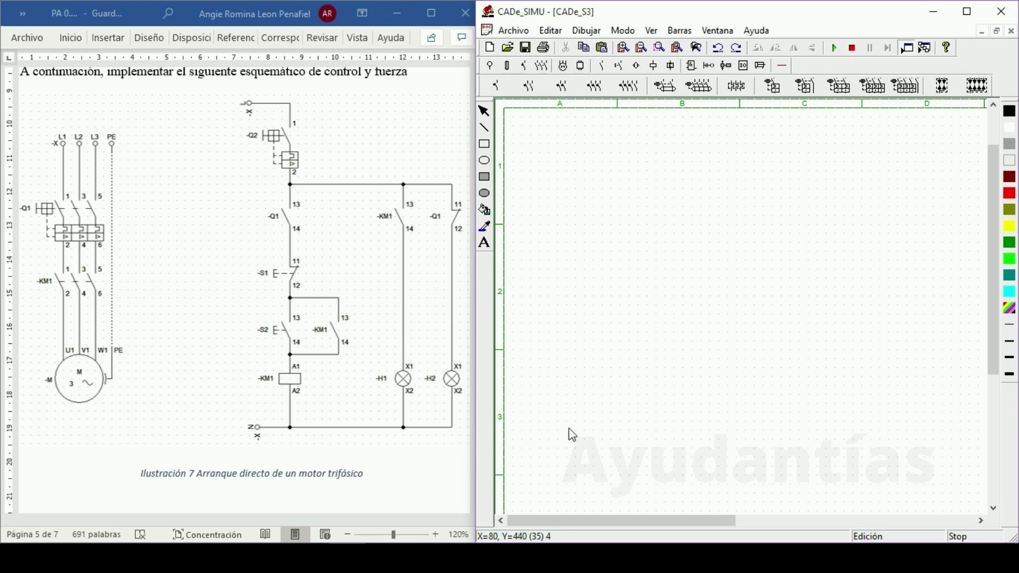
# Step: Examine the component libraries for power supplies, fuses, breakers, contactors, motors, contacts, switches, detectors and coils
pyautogui.click(493, 72)
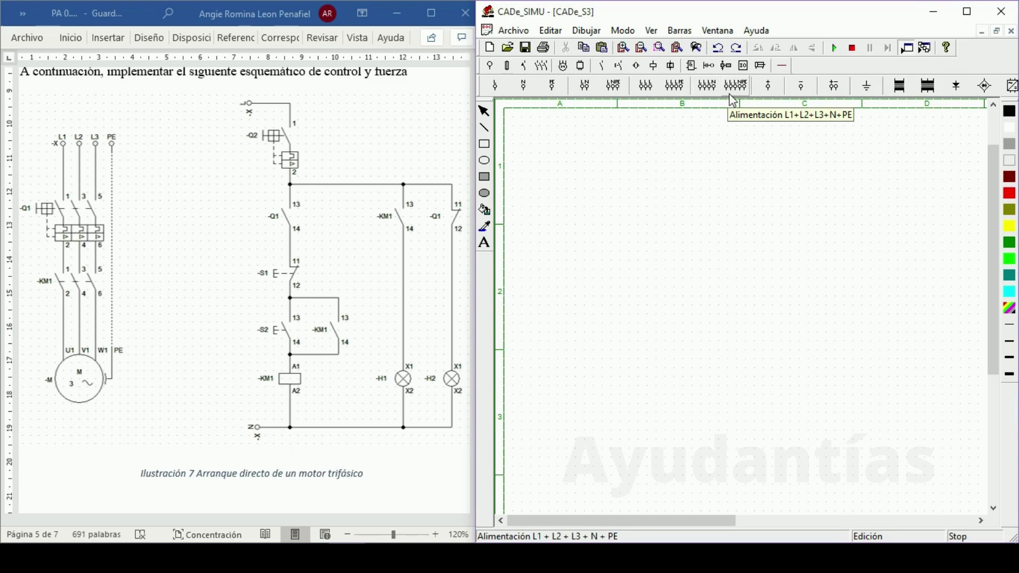
pyautogui.click(509, 67)
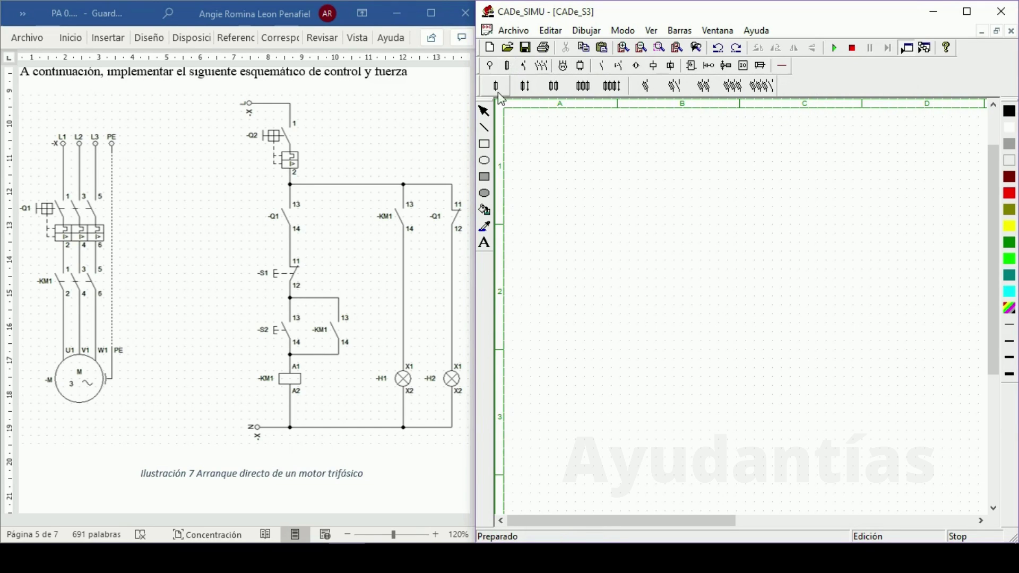
pyautogui.click(524, 67)
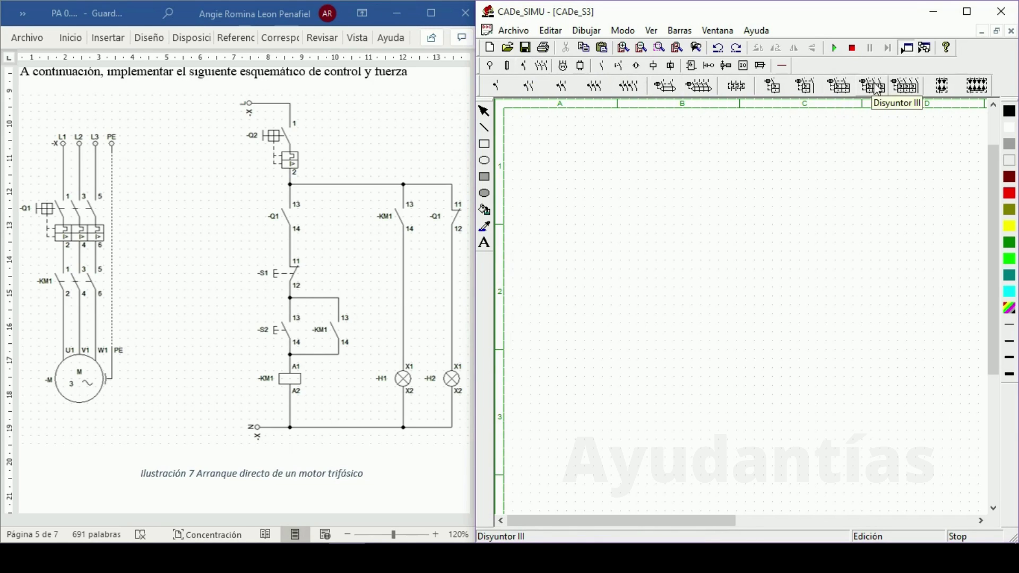
pyautogui.click(546, 71)
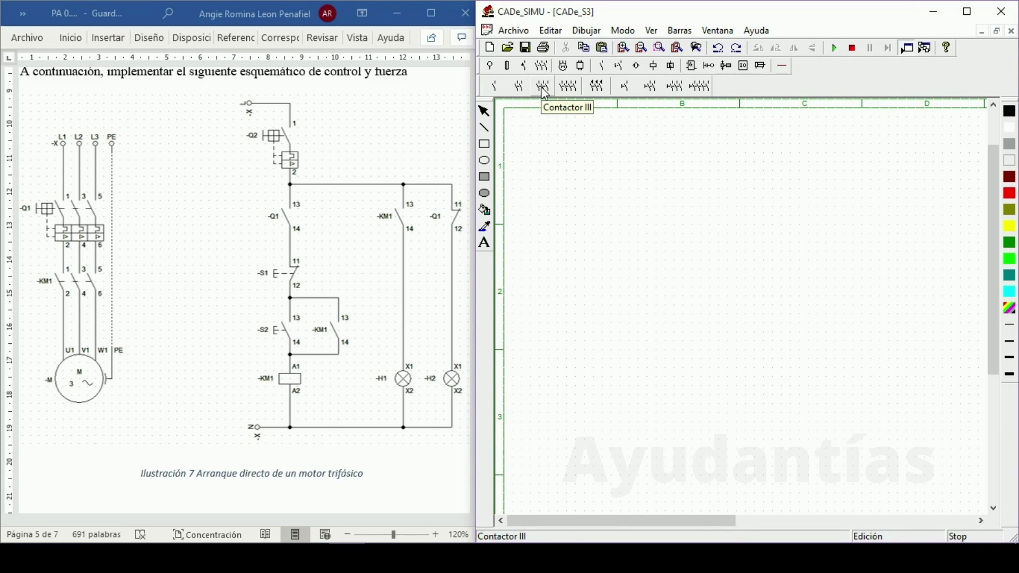
pyautogui.click(563, 65)
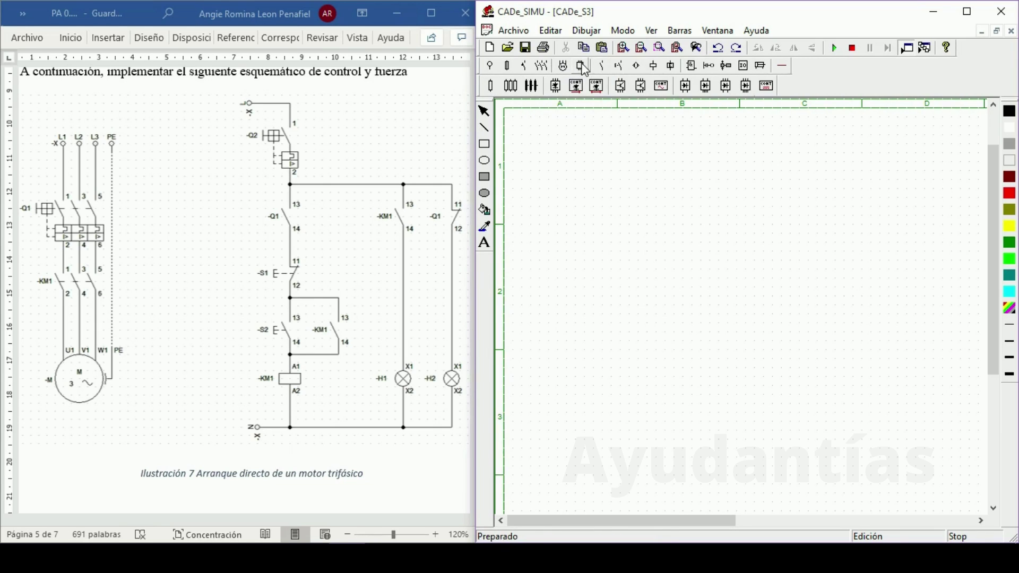
pyautogui.click(603, 65)
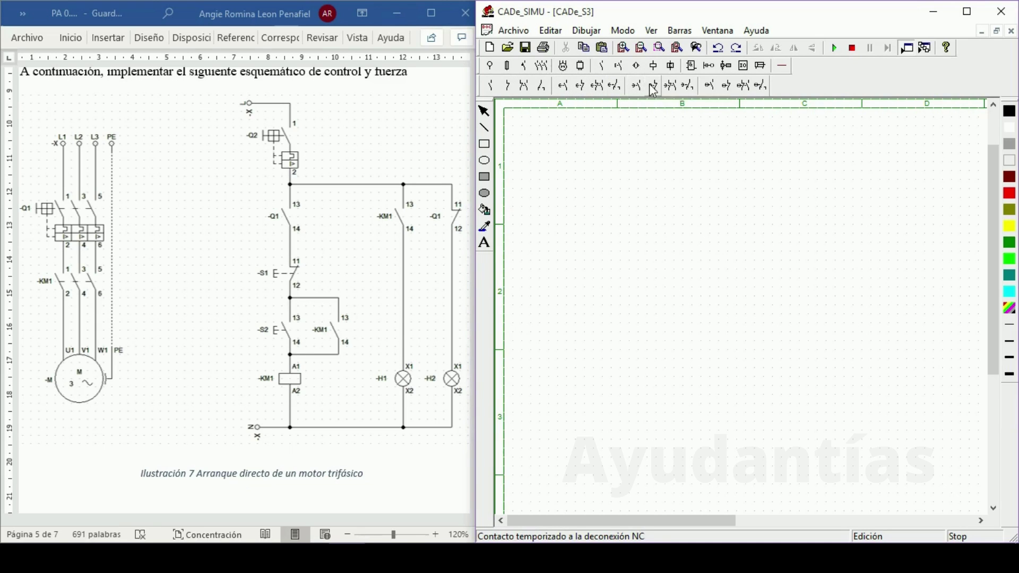
pyautogui.click(619, 66)
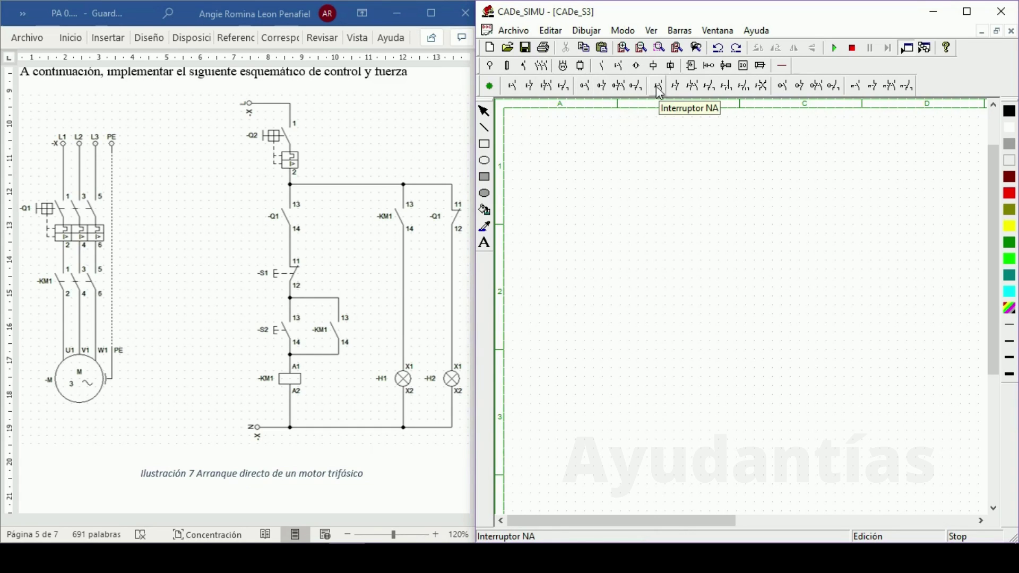
pyautogui.click(636, 66)
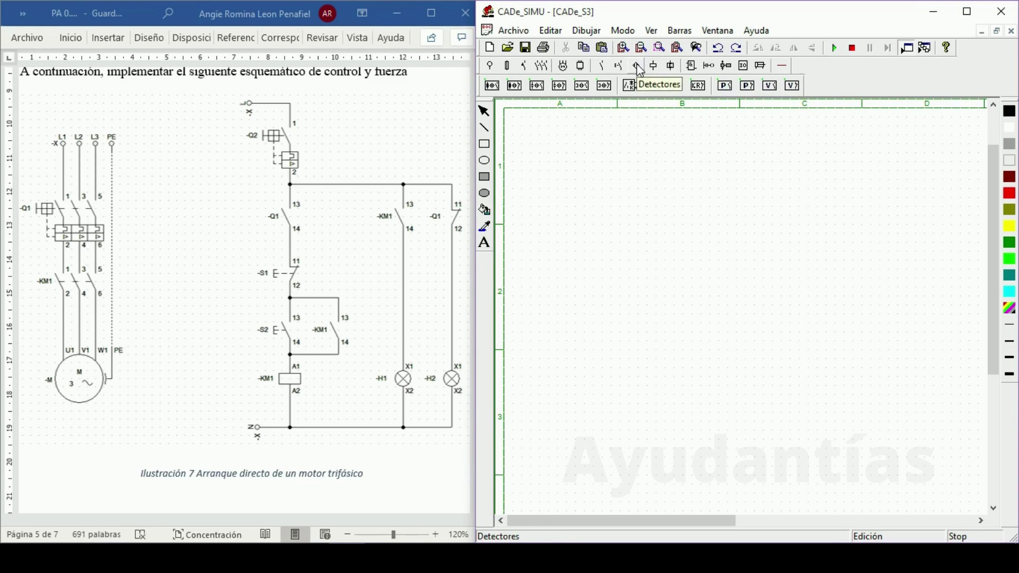
pyautogui.click(654, 65)
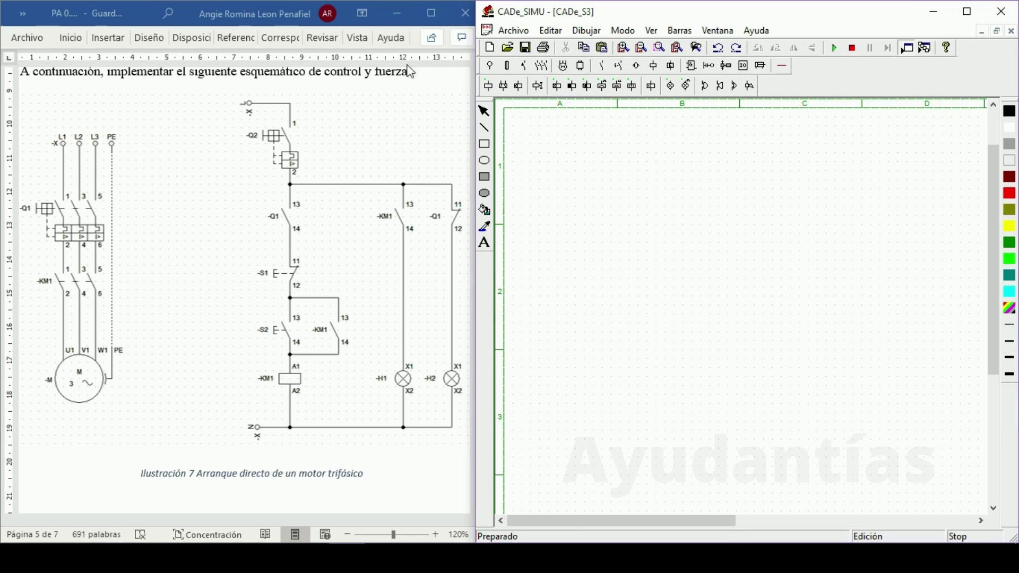
# Step: Place an L1+L2+L3+PE power supply near the upper-left of the drawing and a three-pole breaker (Disyuntor III) directly below it
pyautogui.click(493, 67)
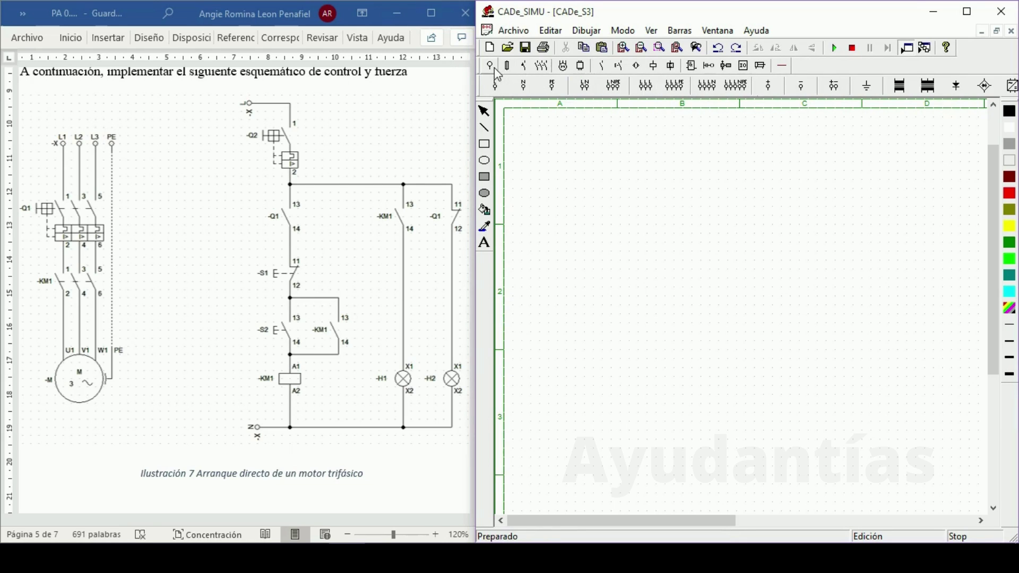
pyautogui.click(671, 91)
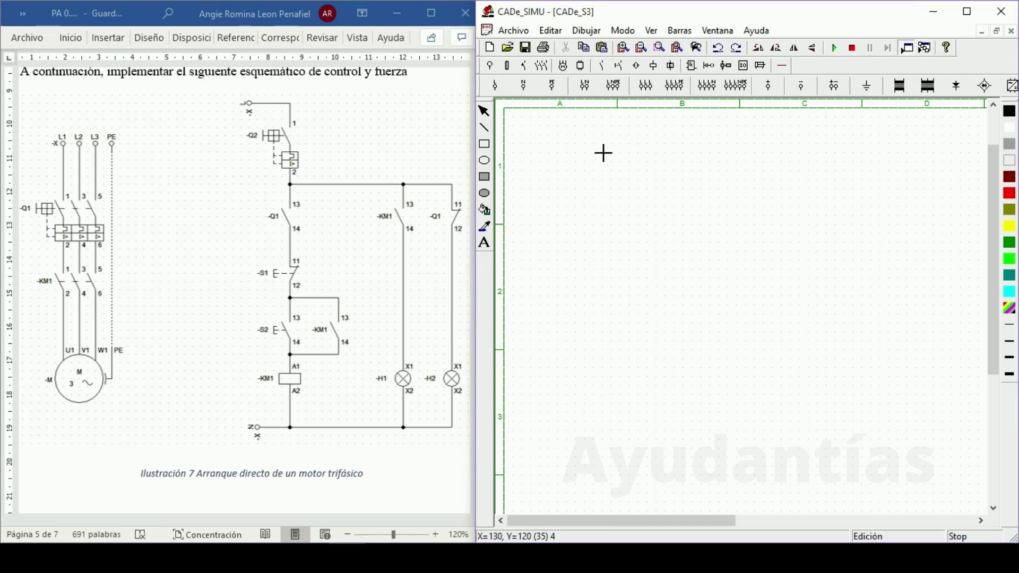
pyautogui.click(596, 175)
pyautogui.click(596, 175)
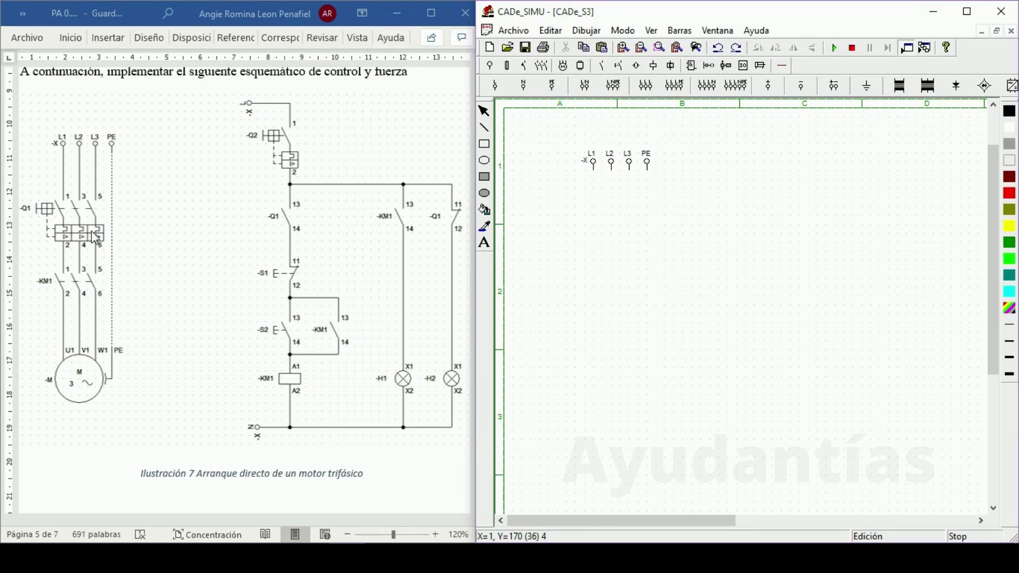
pyautogui.click(541, 65)
pyautogui.click(876, 94)
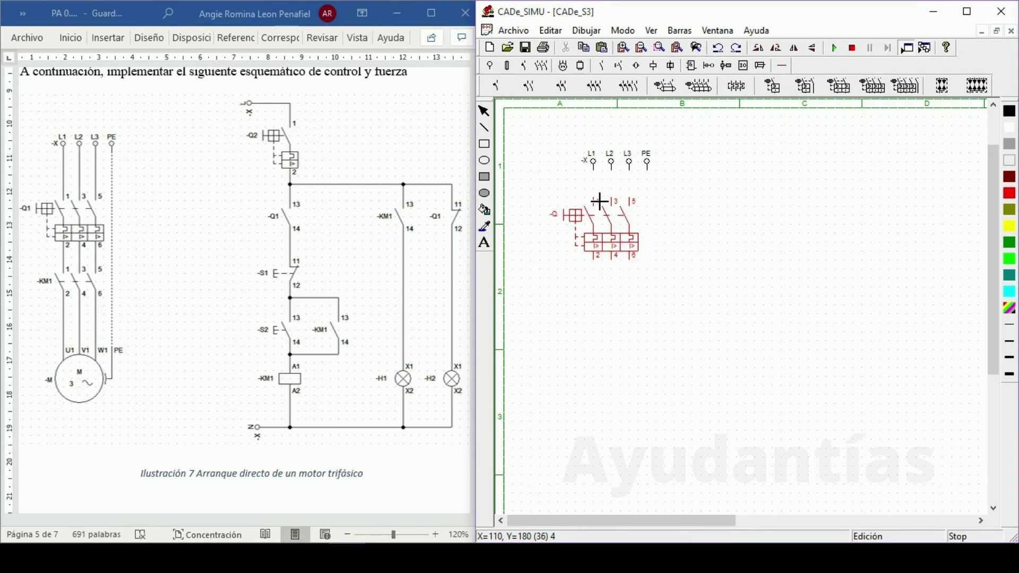
pyautogui.click(600, 202)
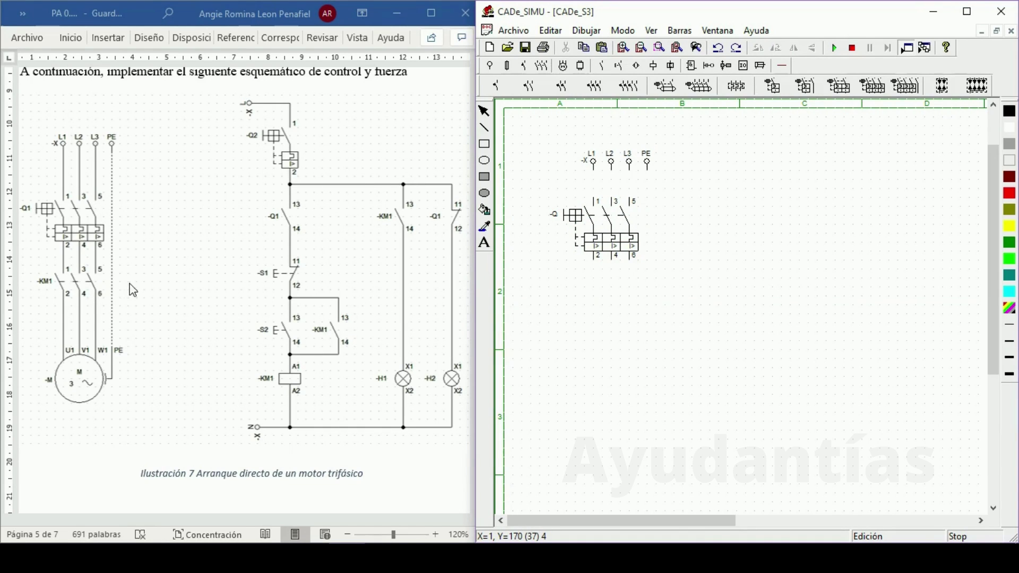
# Step: Place a three-pole contactor (Contactor III) below the breaker and a three-phase motor with PE below the contactor, aligned with the phases
pyautogui.click(541, 67)
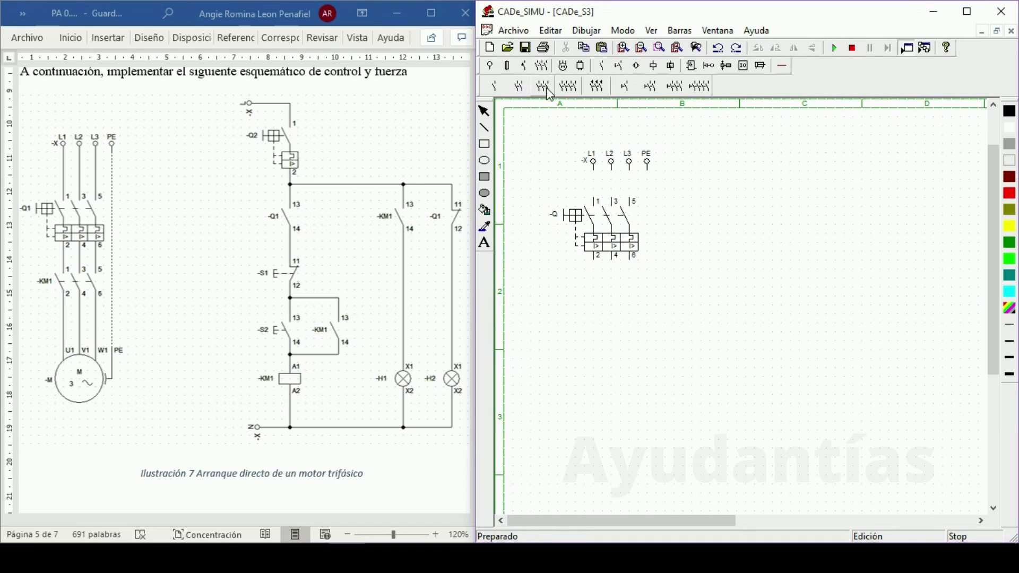
pyautogui.click(543, 86)
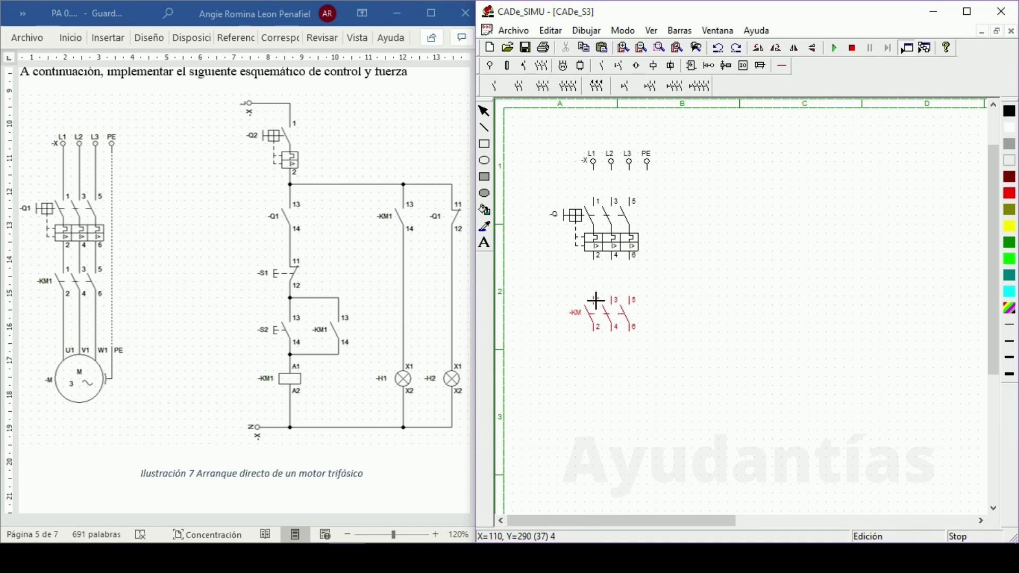
pyautogui.click(596, 300)
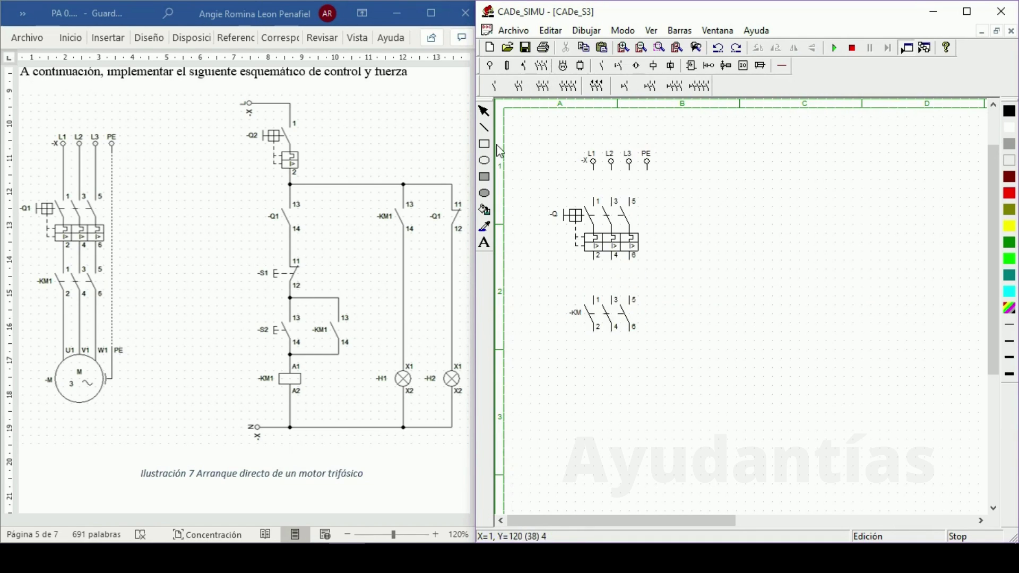
pyautogui.click(562, 65)
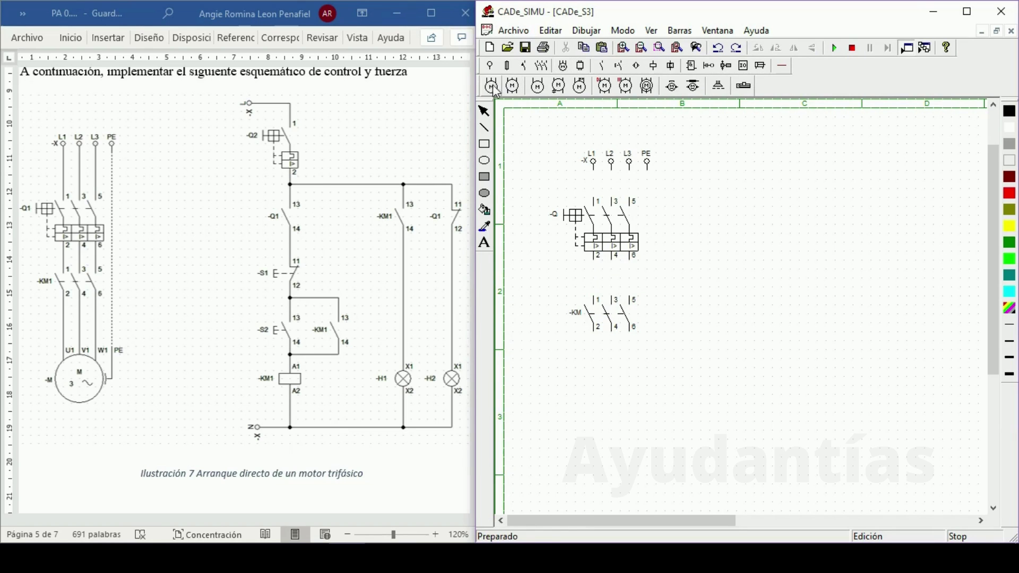
pyautogui.hotkey('ctrl', 'z')
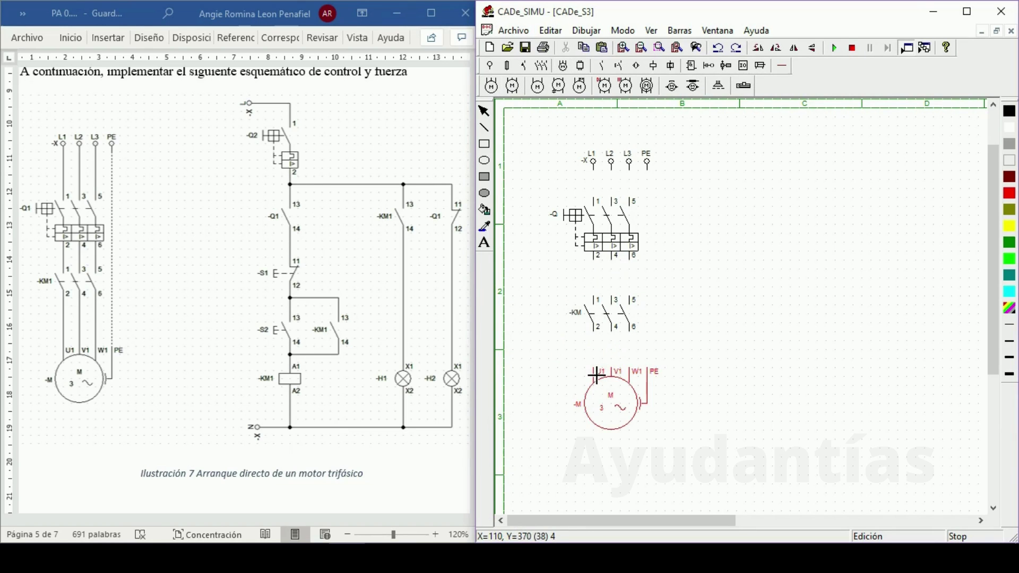
pyautogui.click(595, 375)
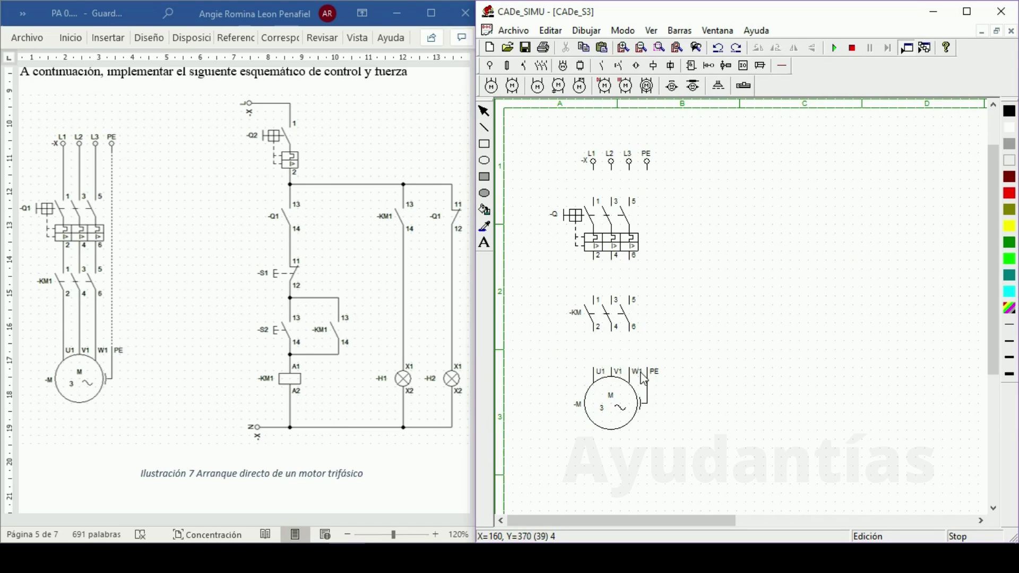
# Step: Wire the L1, L2 and L3 supply terminals to the three-pole breaker's inputs with a three-phase cable
pyautogui.click(781, 66)
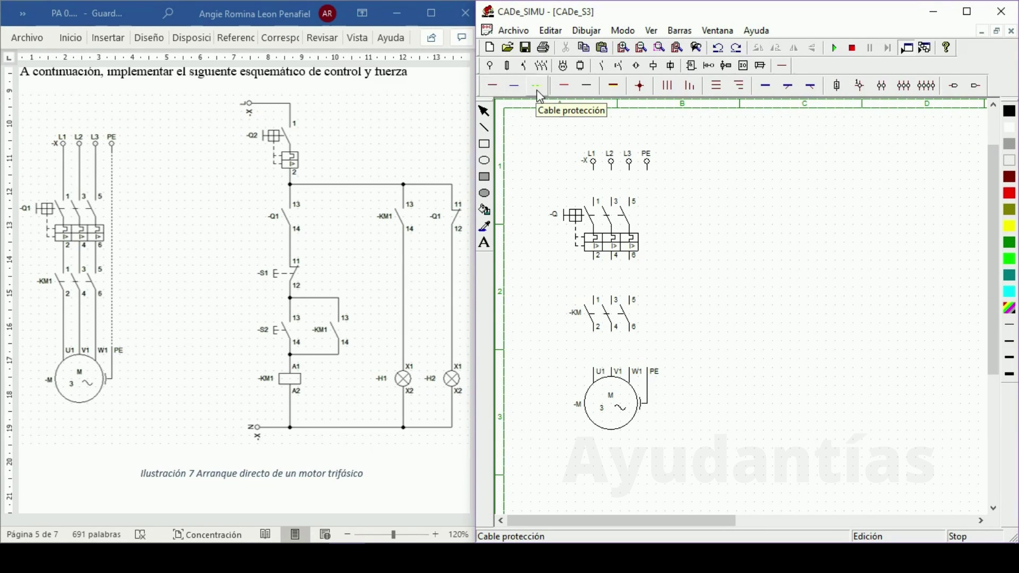
pyautogui.click(674, 95)
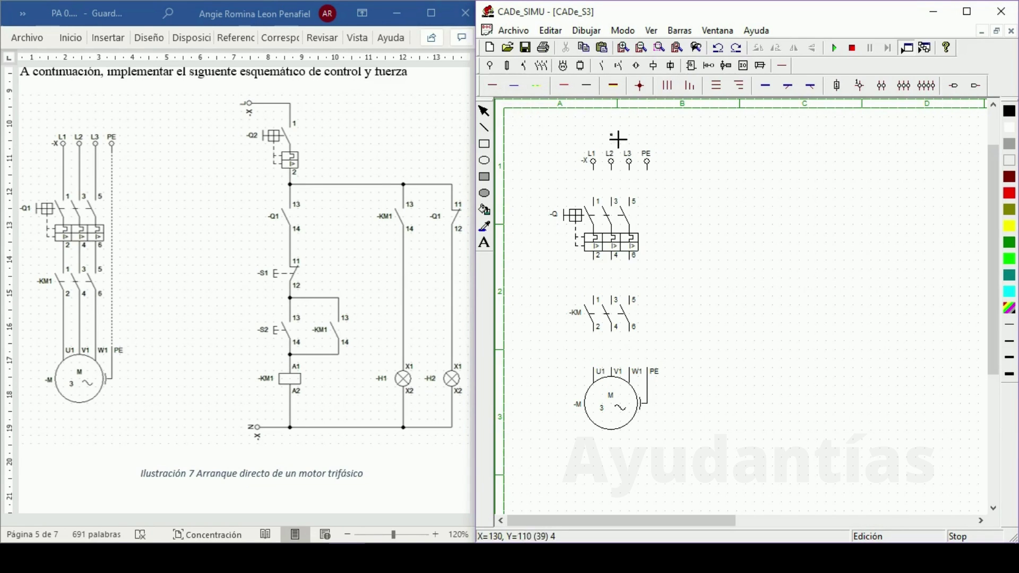
pyautogui.moveTo(595, 177); pyautogui.dragTo(595, 200)
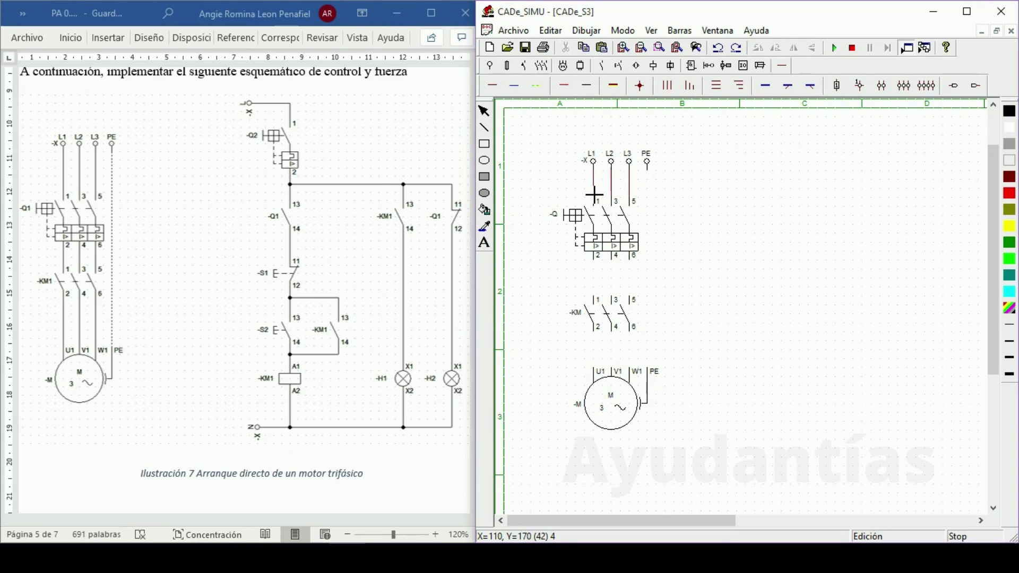
# Step: Wire the breaker's three poles through the contactor to the motor's U1, V1 and W1, and join both PE terminals with protection cable
pyautogui.click(493, 85)
pyautogui.moveTo(597, 266); pyautogui.dragTo(596, 299)
pyautogui.moveTo(611, 259); pyautogui.dragTo(615, 299)
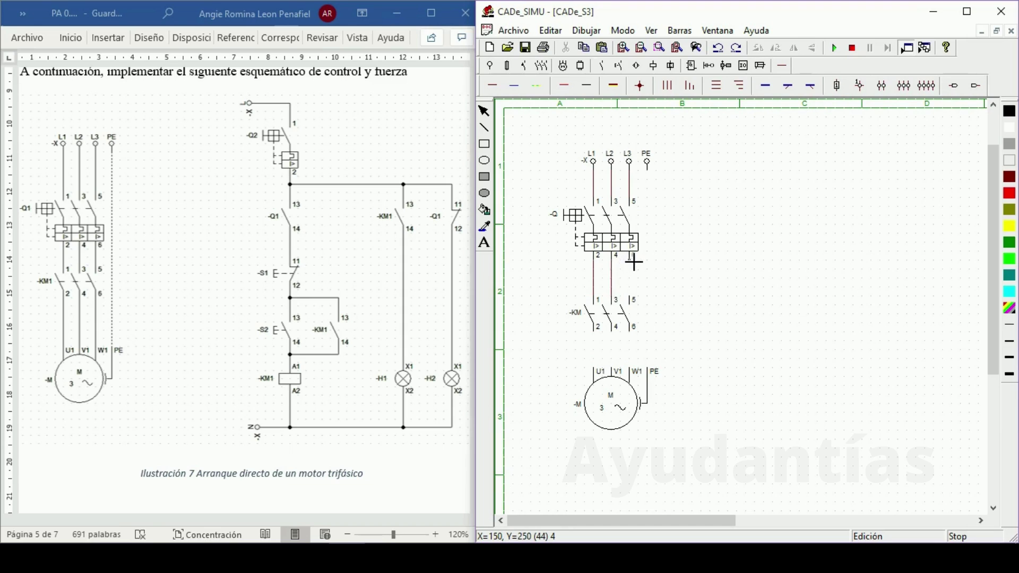
pyautogui.moveTo(630, 260); pyautogui.dragTo(598, 366)
pyautogui.click(598, 366)
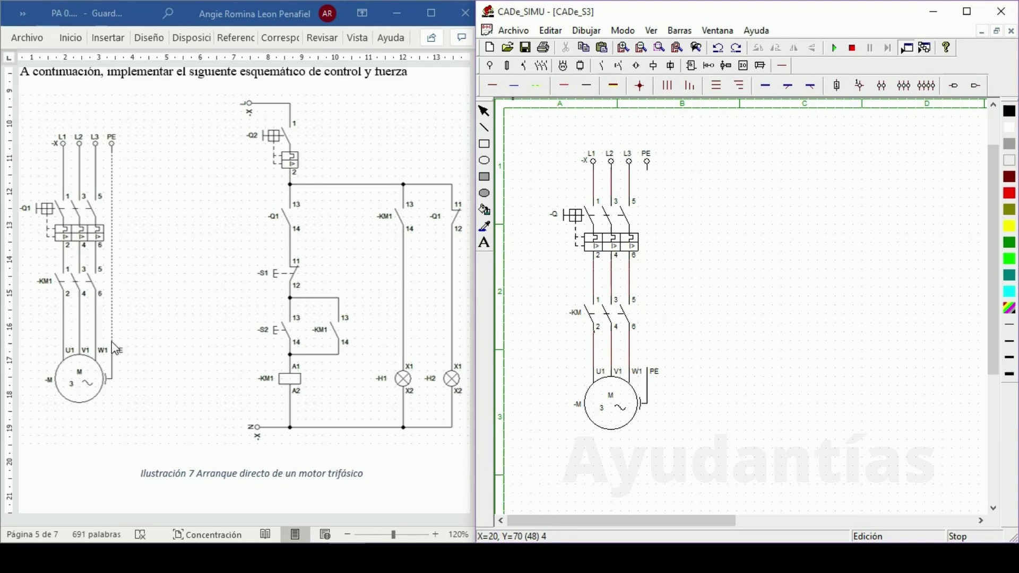
pyautogui.click(536, 85)
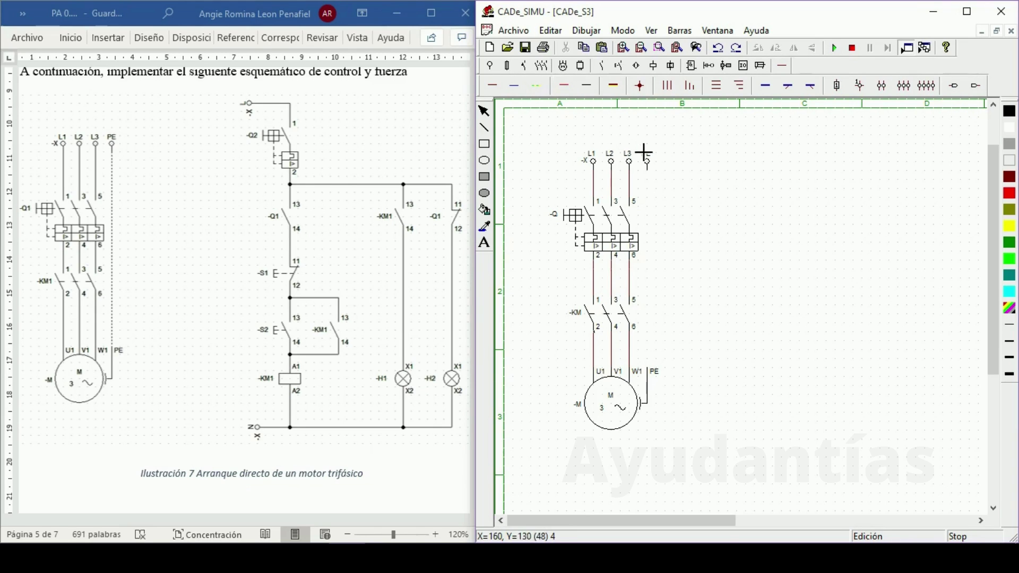
pyautogui.moveTo(648, 172); pyautogui.dragTo(646, 366)
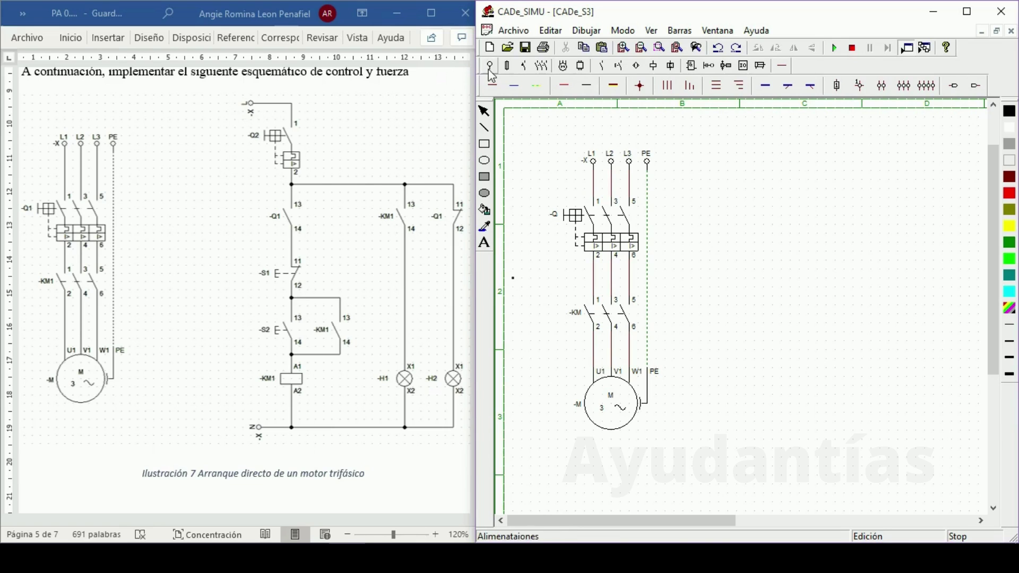
# Step: Place an L supply terminal to the right of the power circuit and a single-pole breaker directly below it
pyautogui.moveTo(489, 65)
pyautogui.click(496, 85)
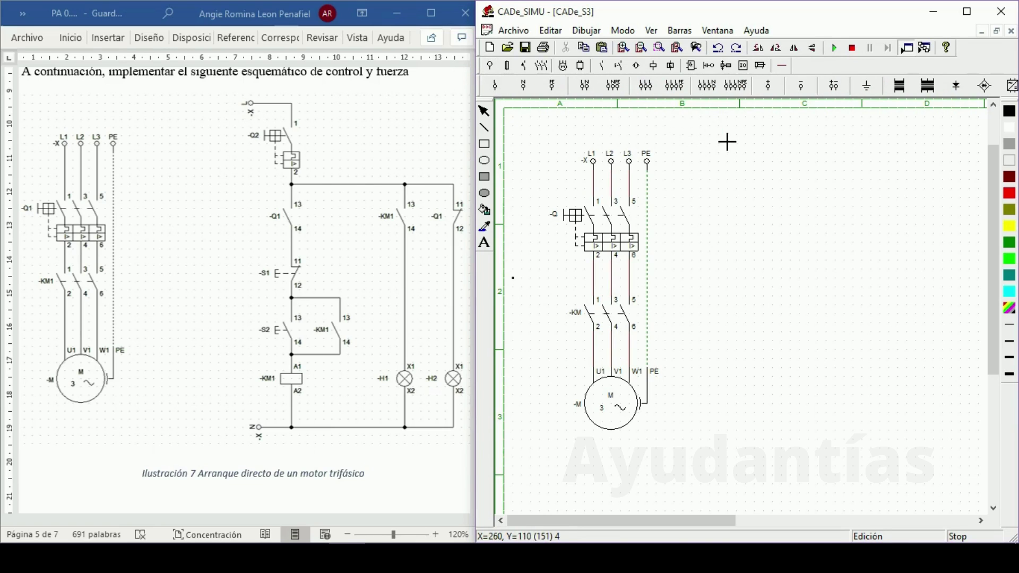
pyautogui.click(754, 141)
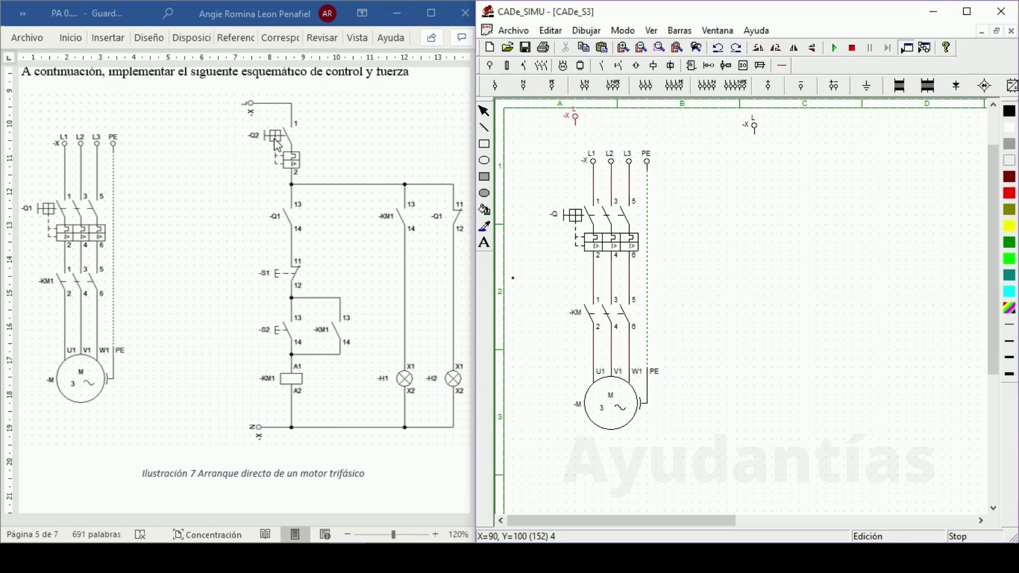
pyautogui.click(524, 66)
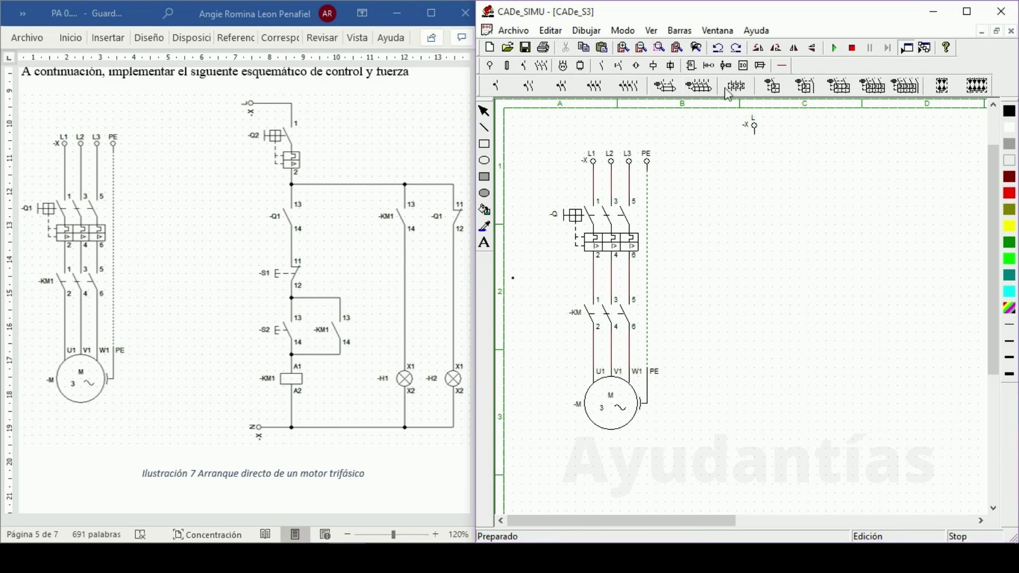
pyautogui.click(772, 86)
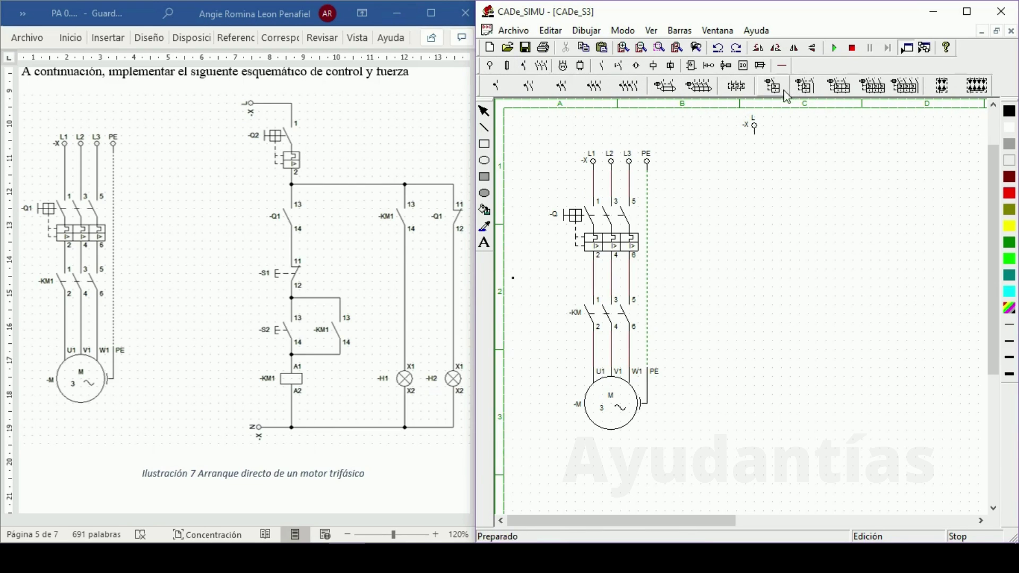
pyautogui.click(759, 153)
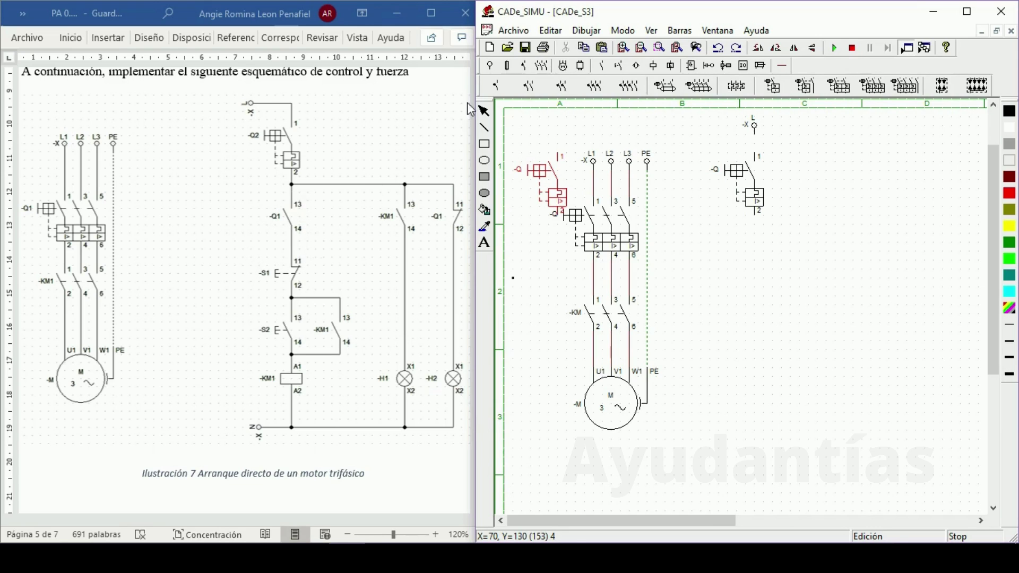
# Step: Place a normally open contact (13-14) below the single-pole breaker in the control circuit
pyautogui.click(601, 66)
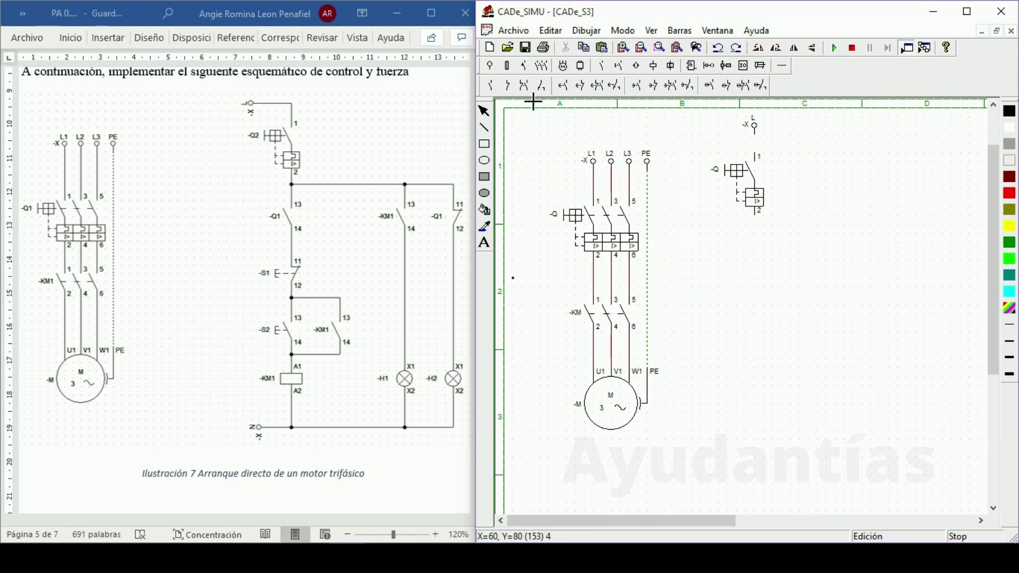
pyautogui.click(490, 85)
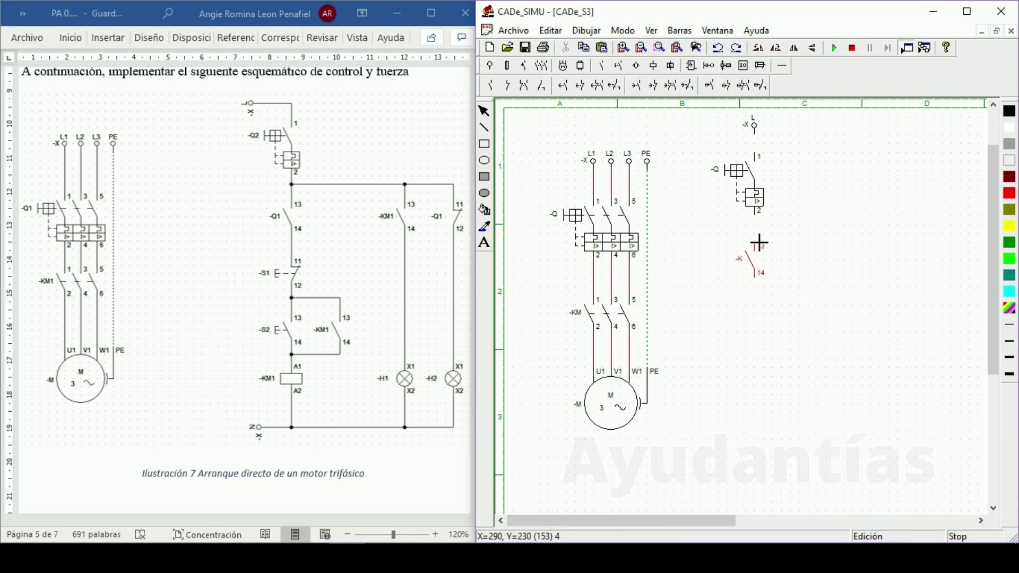
pyautogui.click(758, 239)
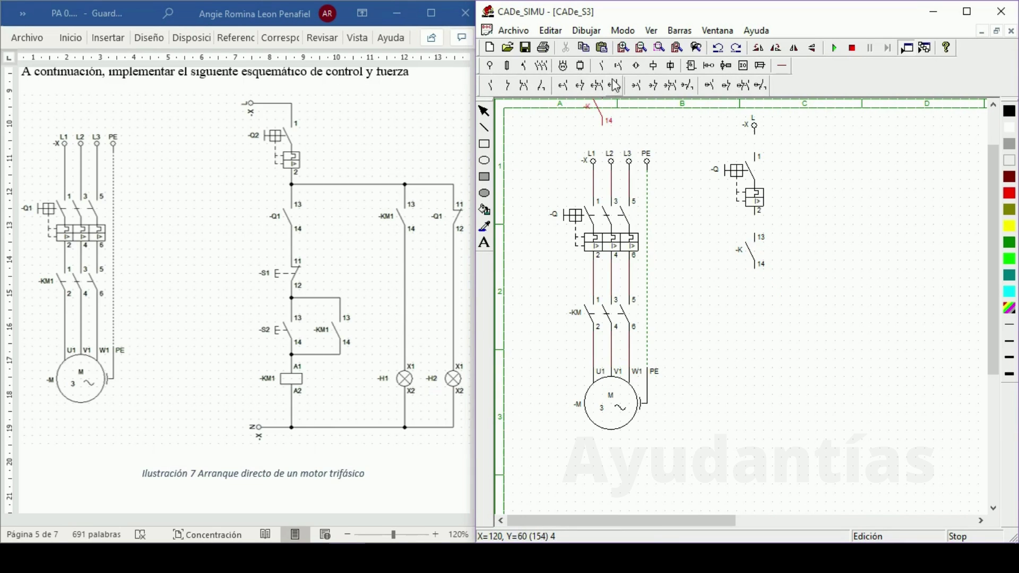
# Step: Place a normally closed pushbutton (11-12) and a normally open pushbutton (13-14) in line below the control circuit's auxiliary contact
pyautogui.click(618, 65)
pyautogui.click(525, 90)
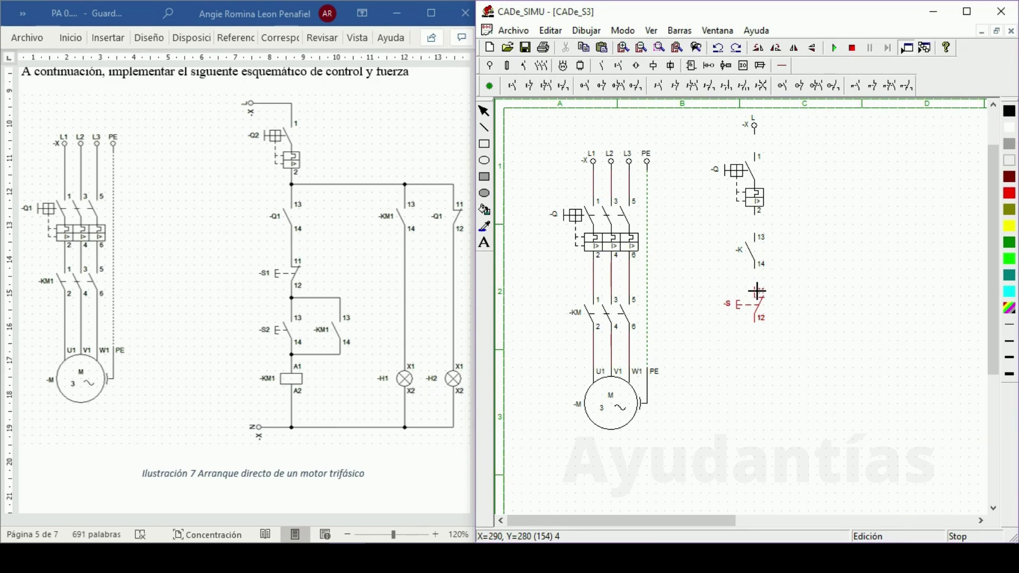
pyautogui.click(756, 291)
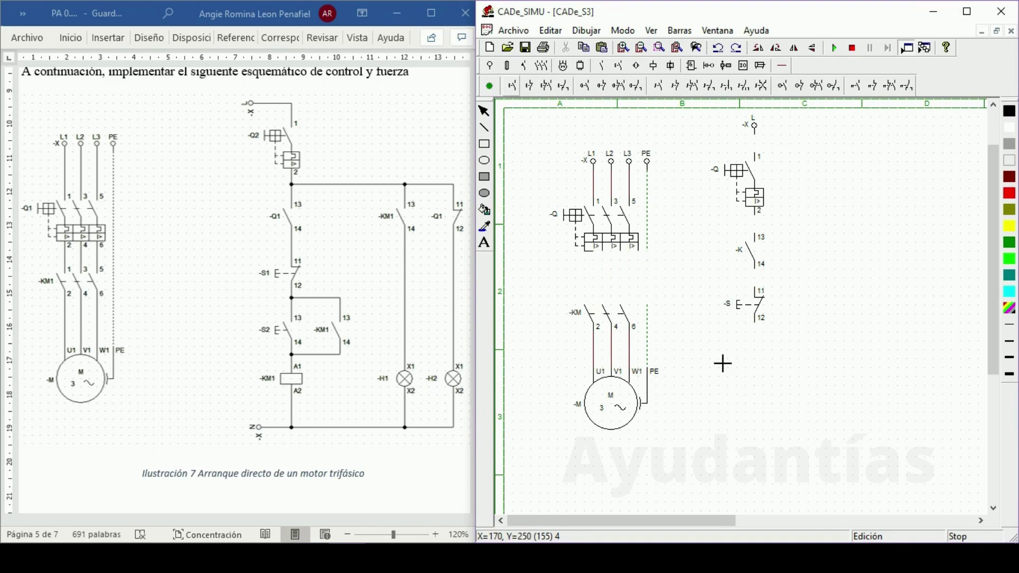
pyautogui.click(756, 343)
# Step: Place a contactor coil (A1-A2) directly below the normally open pushbutton
pyautogui.click(653, 65)
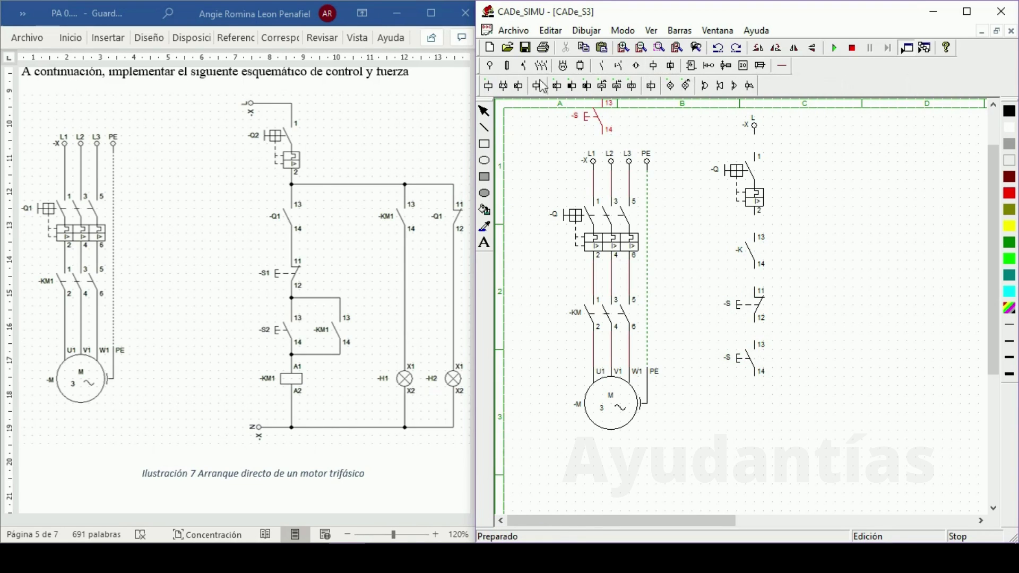
pyautogui.click(502, 86)
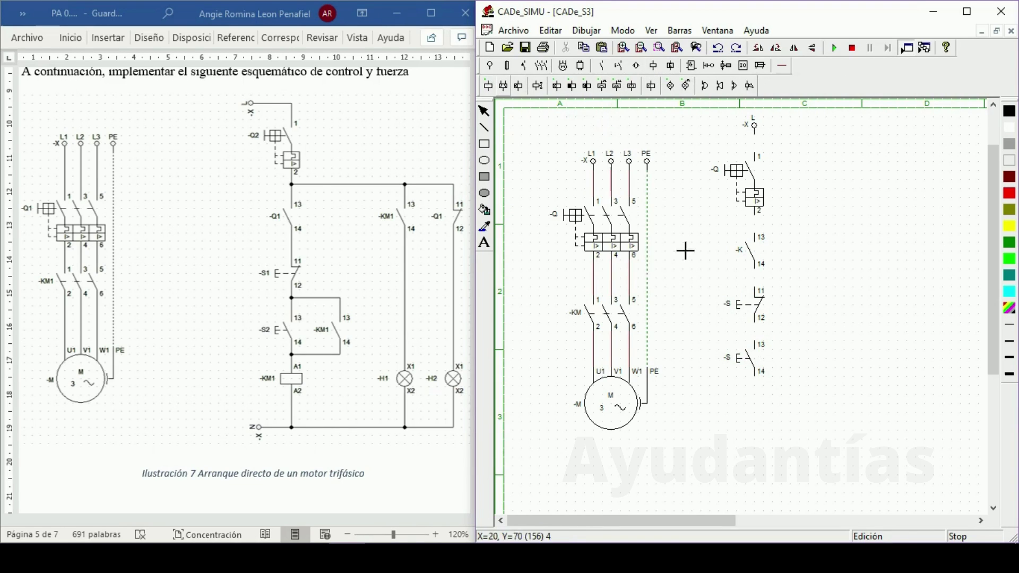
pyautogui.click(758, 399)
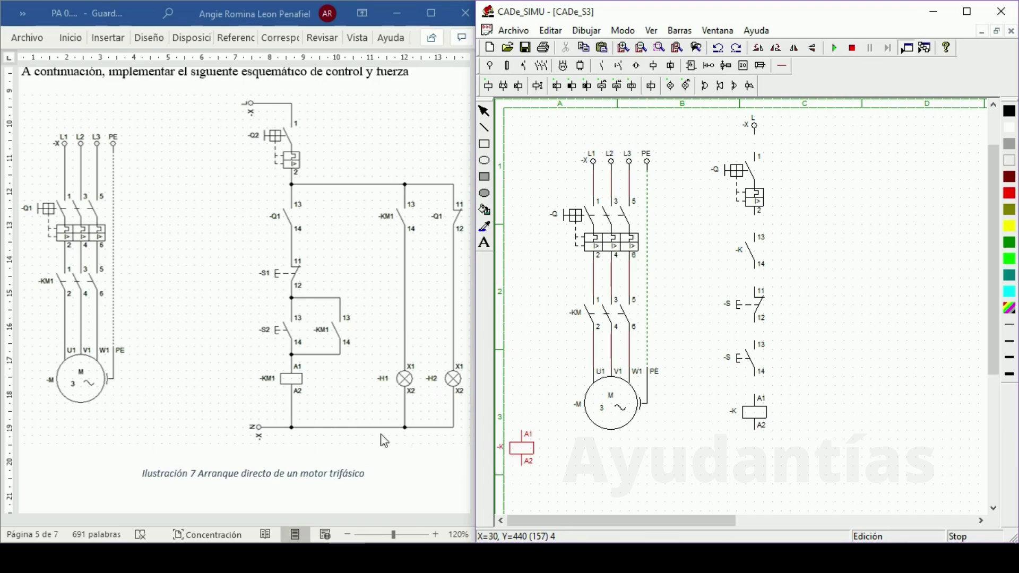
# Step: Place an N supply terminal below and to the left of the coil, rotated so its connection faces the control branch
pyautogui.click(489, 65)
pyautogui.click(524, 86)
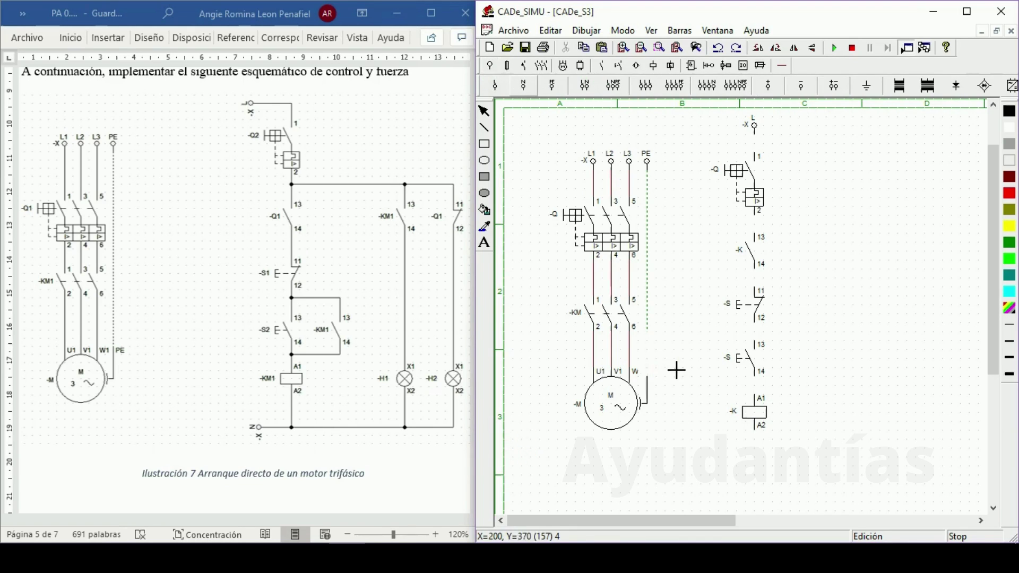
pyautogui.click(707, 453)
pyautogui.click(785, 86)
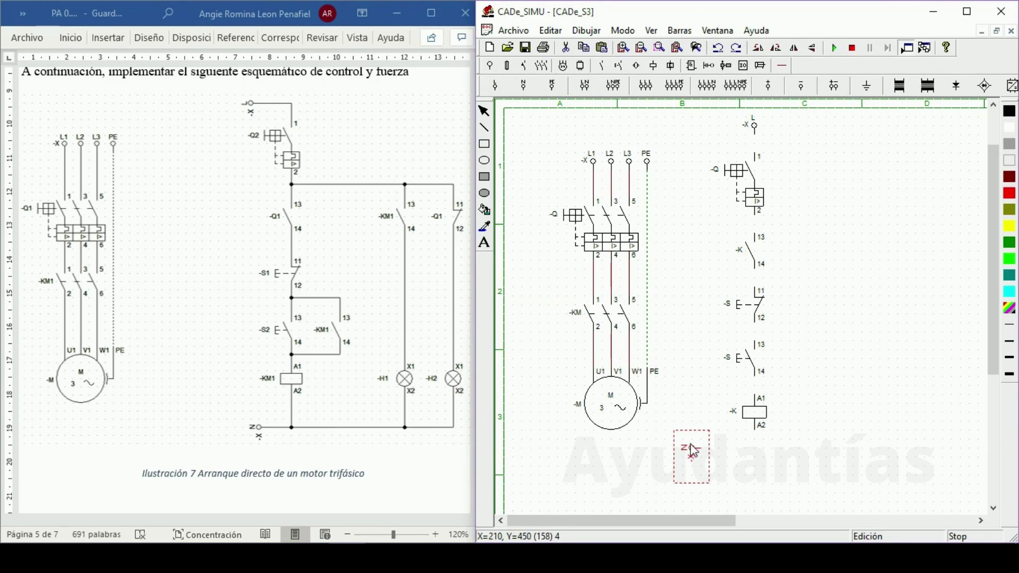
pyautogui.click(710, 452)
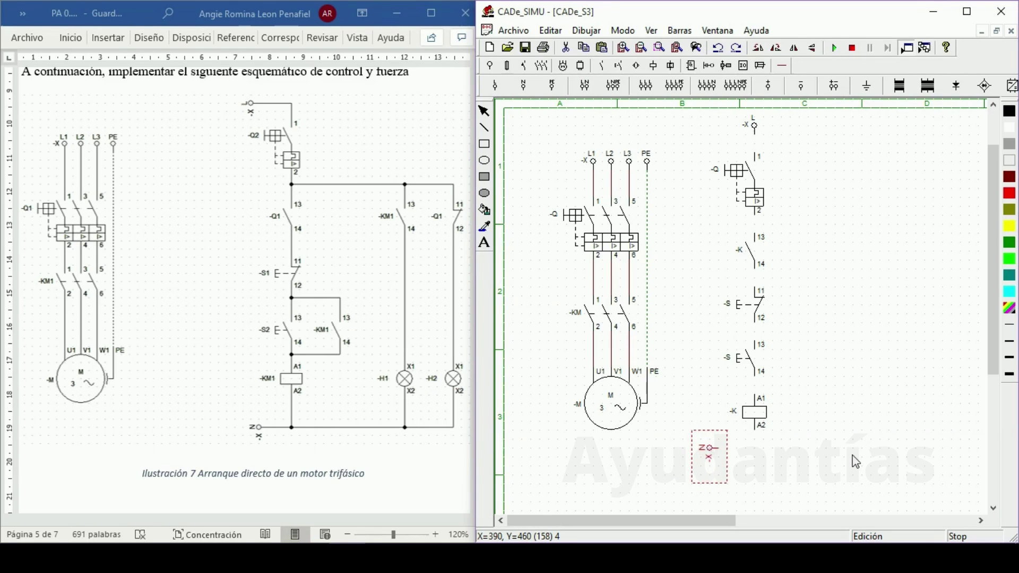
pyautogui.click(855, 462)
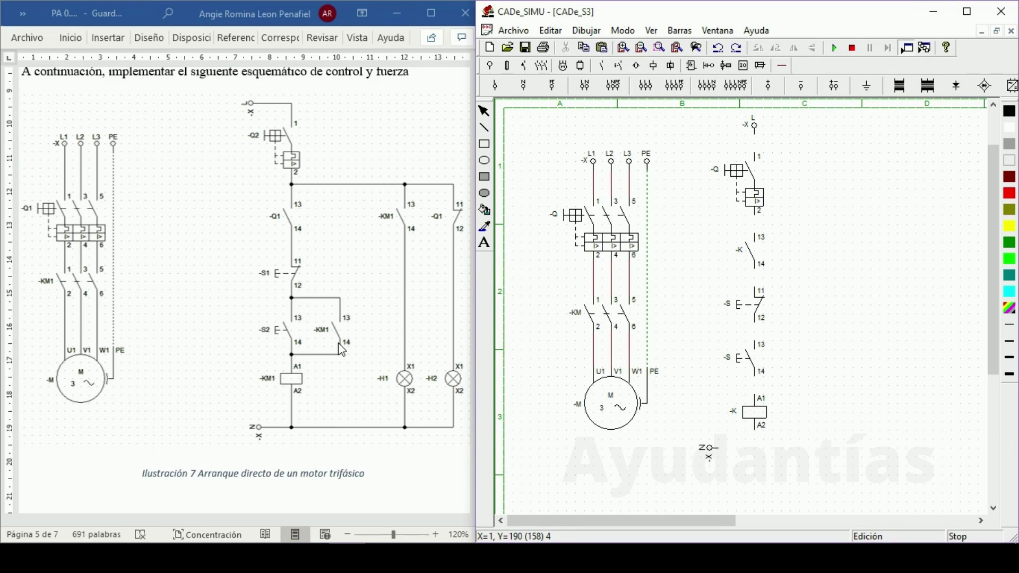
# Step: Place a normally open auxiliary contact (13-14) beside the normally open pushbutton as the holding contact
pyautogui.click(602, 67)
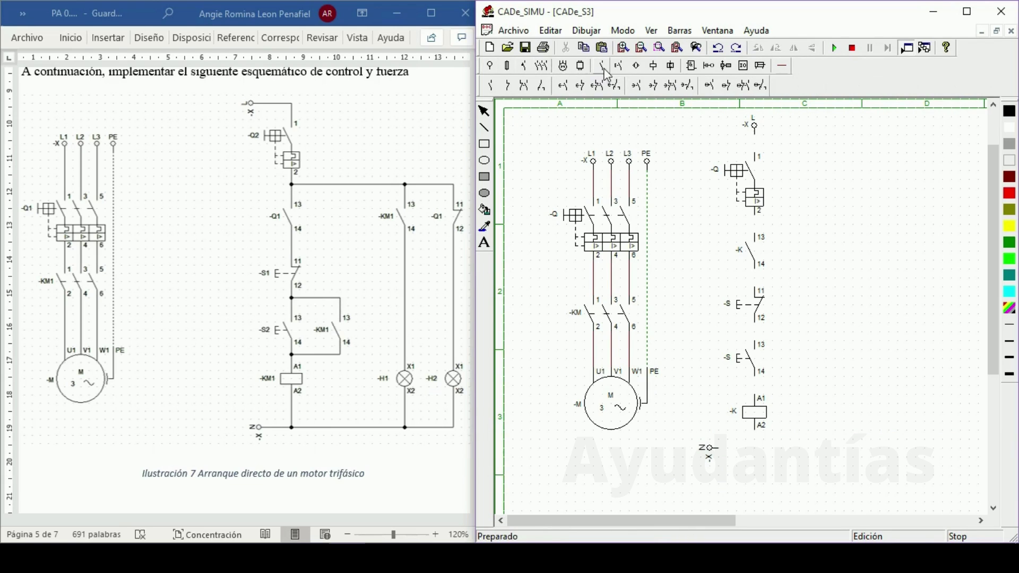
pyautogui.click(490, 85)
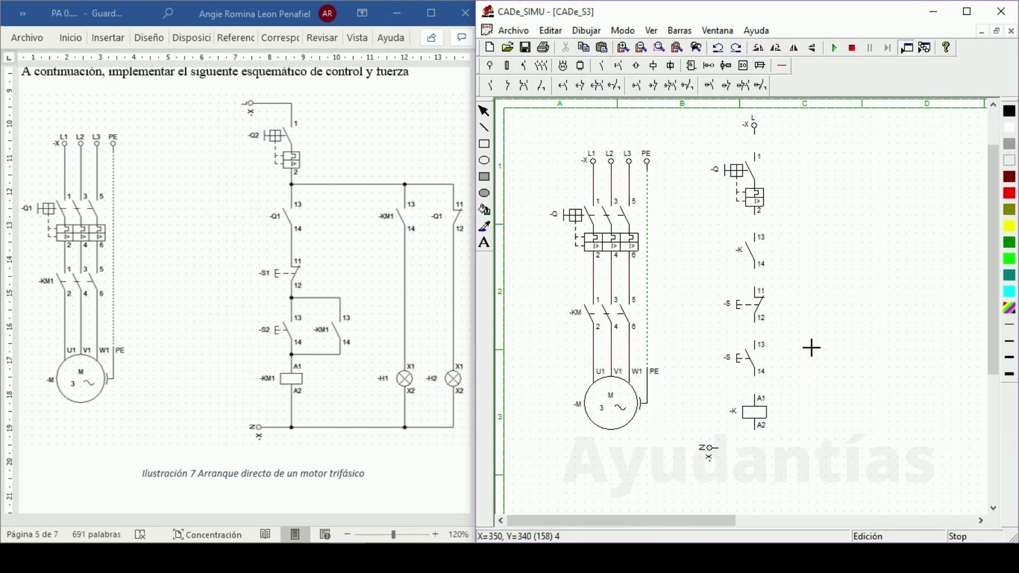
pyautogui.click(810, 347)
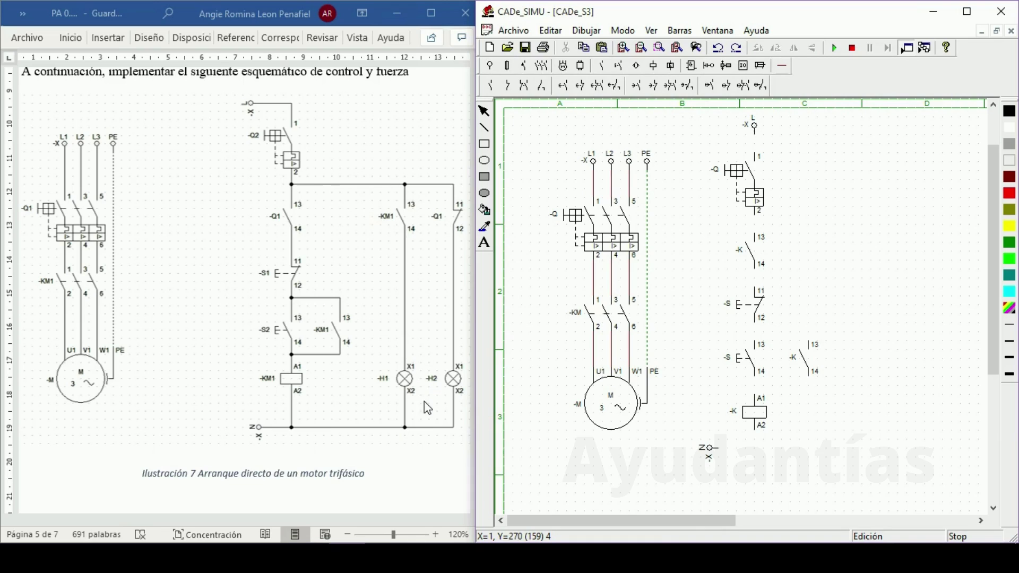
# Step: Place a normally open contact (13-14) level with the upper auxiliary contact and a lamp (X1-X2) below it at coil height
pyautogui.click(491, 88)
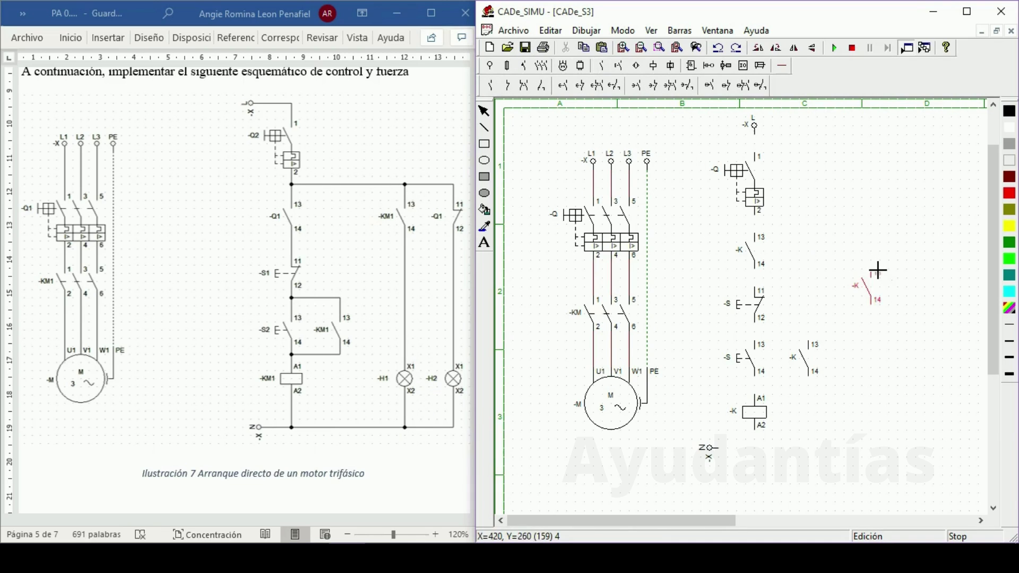
pyautogui.click(872, 237)
pyautogui.click(654, 69)
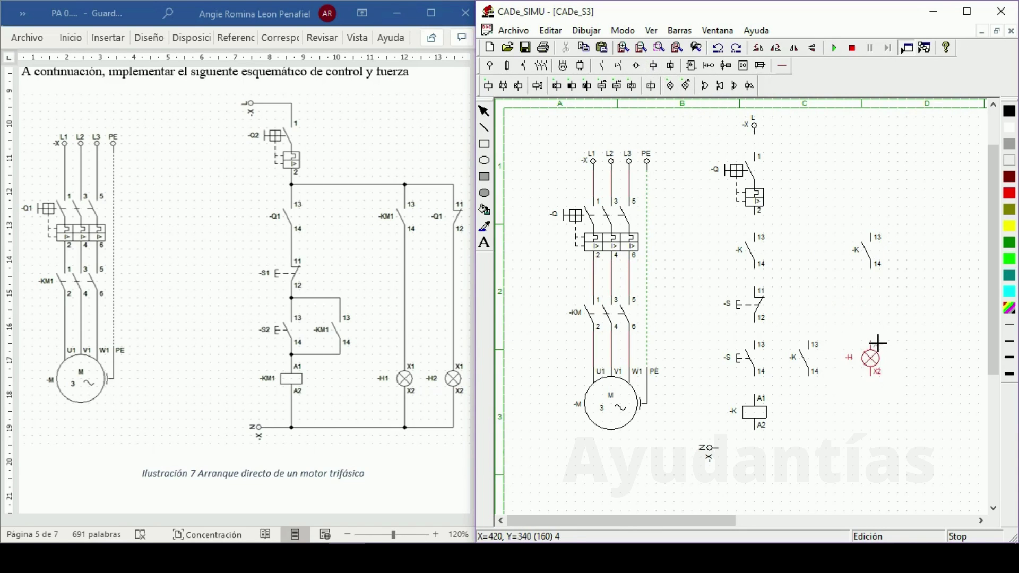
pyautogui.click(877, 399)
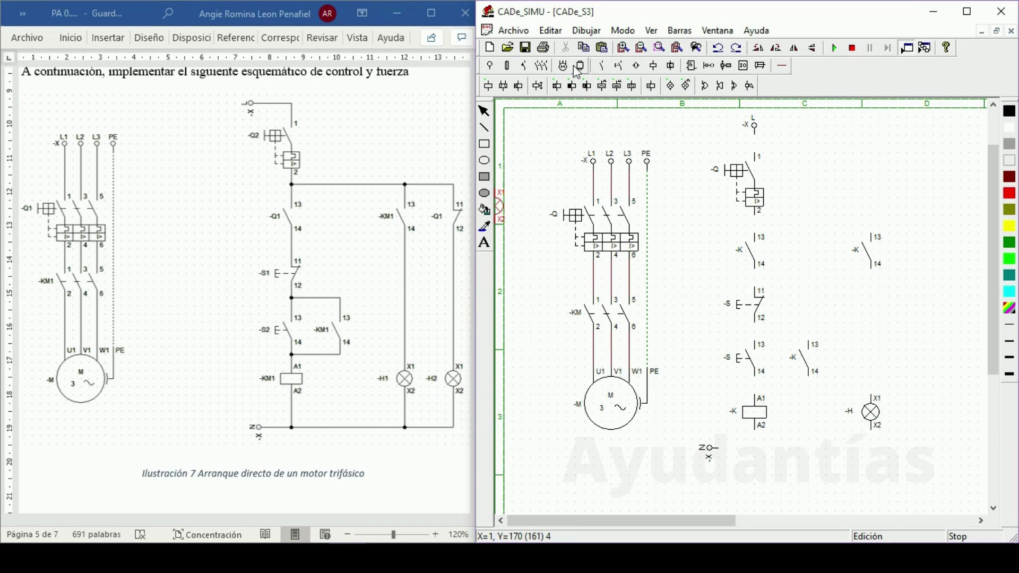
# Step: Place a normally closed contact (11-12) to the right of the first lamp branch's contact and a second lamp below it
pyautogui.click(602, 65)
pyautogui.click(508, 83)
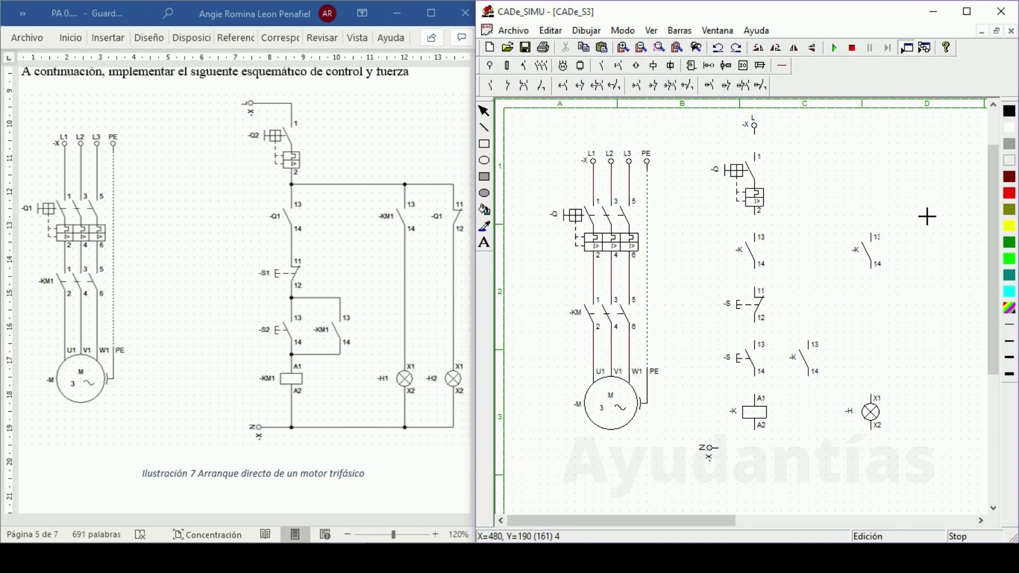
pyautogui.click(927, 237)
pyautogui.click(666, 65)
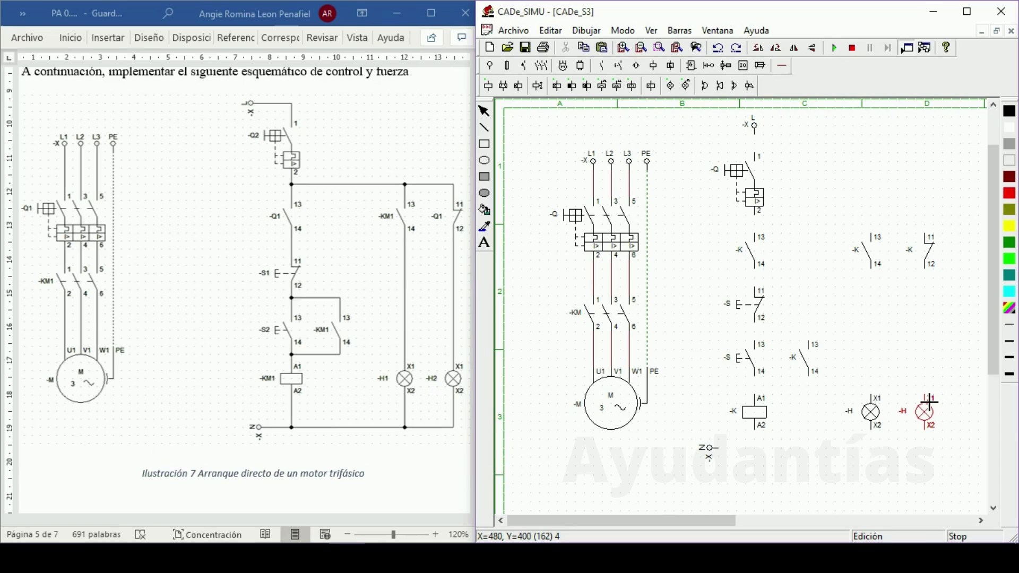
pyautogui.click(928, 402)
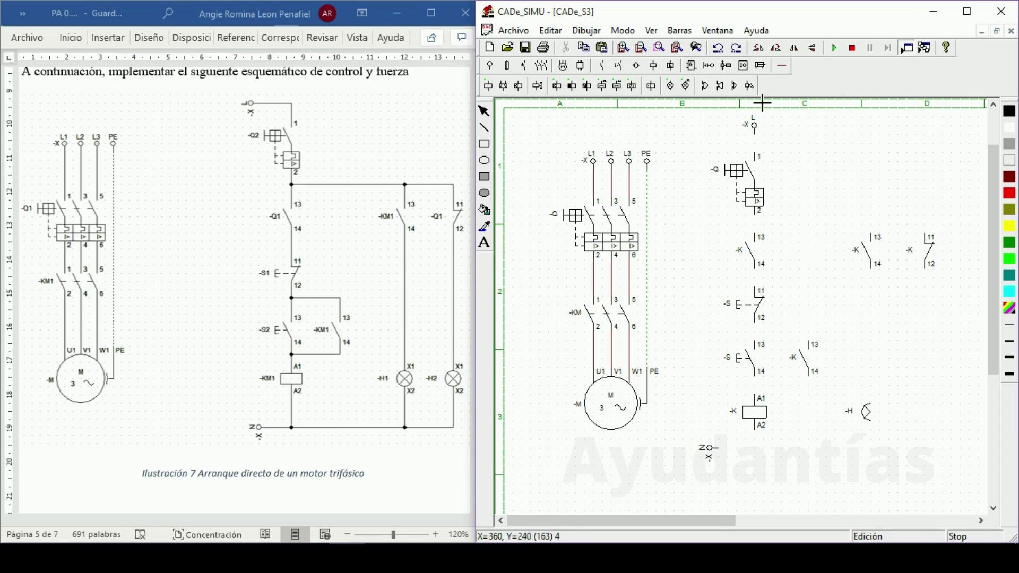
# Step: Wire the main control branch in series from the L terminal through the breaker, contact, both pushbuttons and coil to the N terminal
pyautogui.click(782, 66)
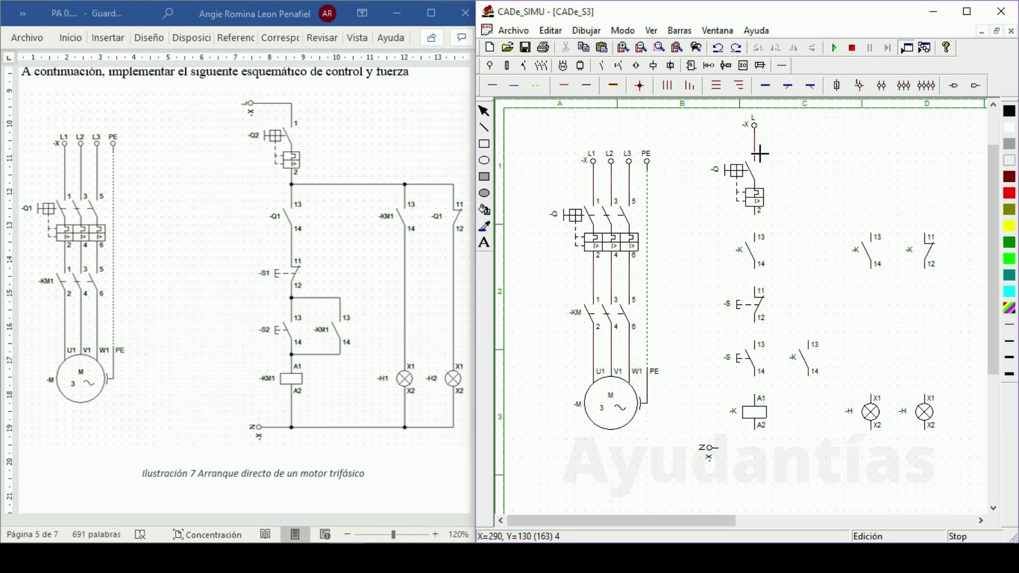
pyautogui.moveTo(759, 154); pyautogui.dragTo(755, 160)
pyautogui.moveTo(757, 215); pyautogui.dragTo(756, 291)
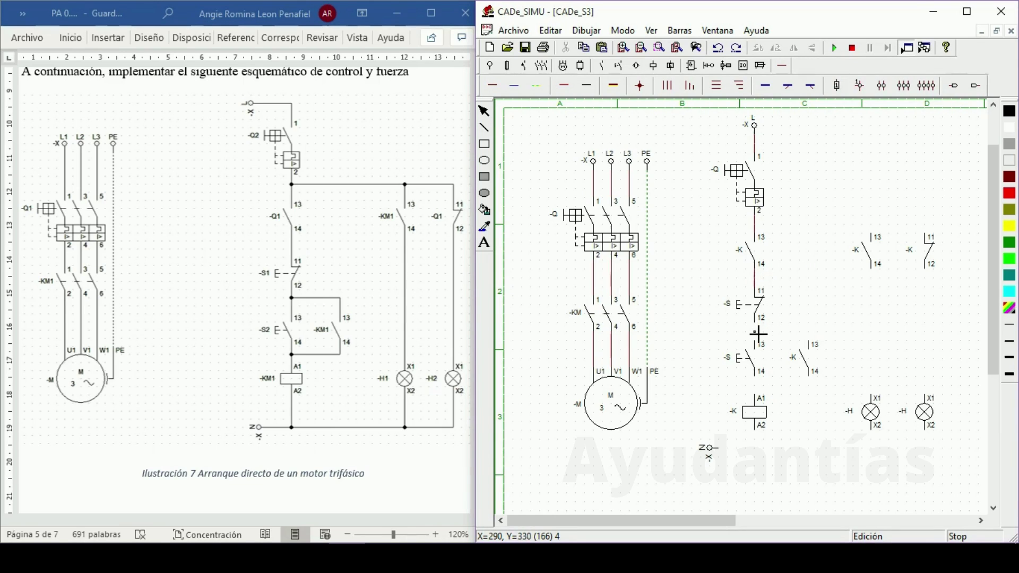
pyautogui.moveTo(758, 327); pyautogui.dragTo(755, 342)
pyautogui.moveTo(757, 388); pyautogui.dragTo(757, 399)
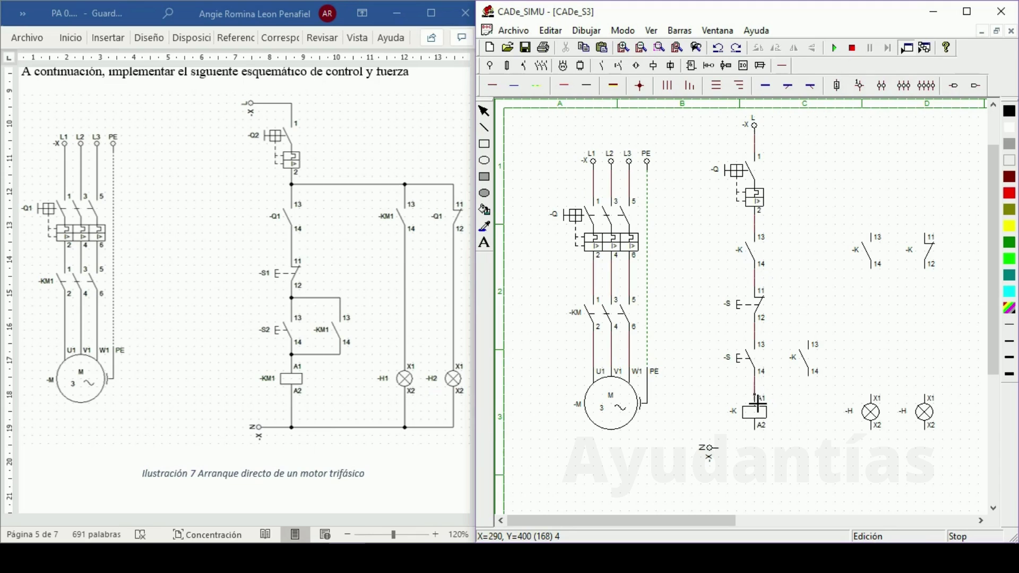
pyautogui.moveTo(757, 434); pyautogui.dragTo(712, 447)
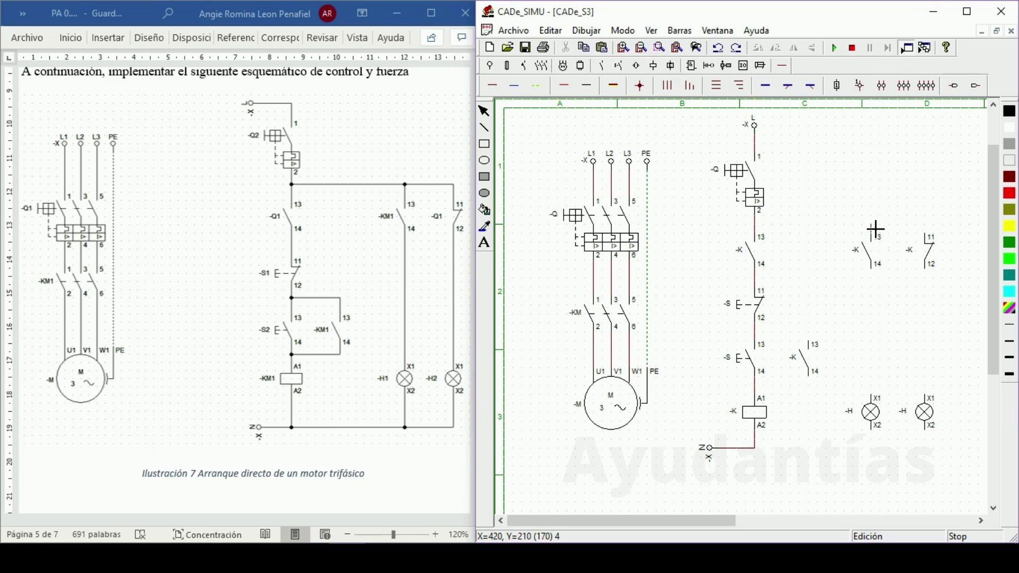
# Step: Wire both lamp branches from the breaker's output through their contacts and lamps to the N line
pyautogui.moveTo(871, 224); pyautogui.dragTo(754, 224)
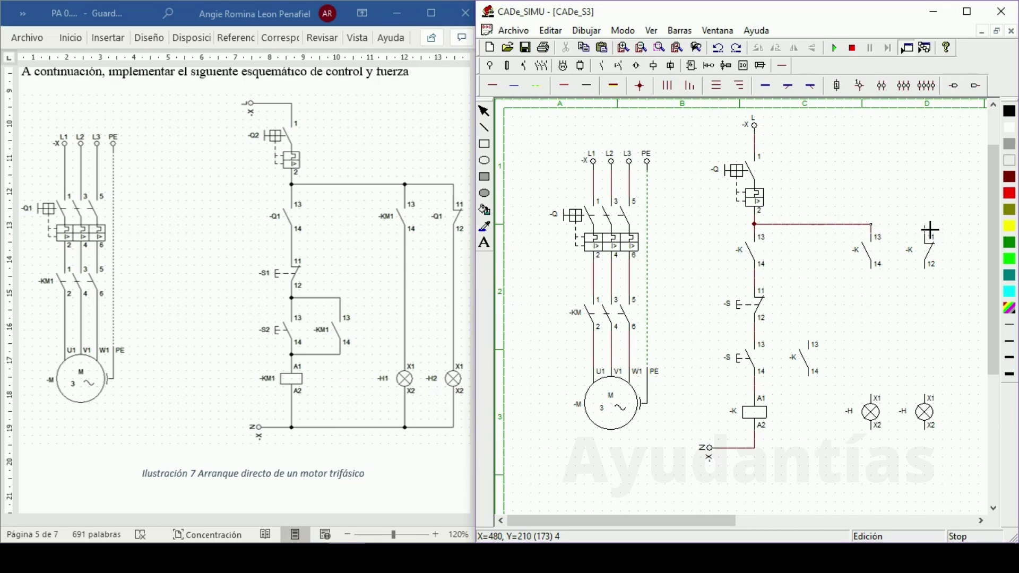
pyautogui.moveTo(930, 229); pyautogui.dragTo(872, 227)
pyautogui.moveTo(871, 267); pyautogui.dragTo(876, 392)
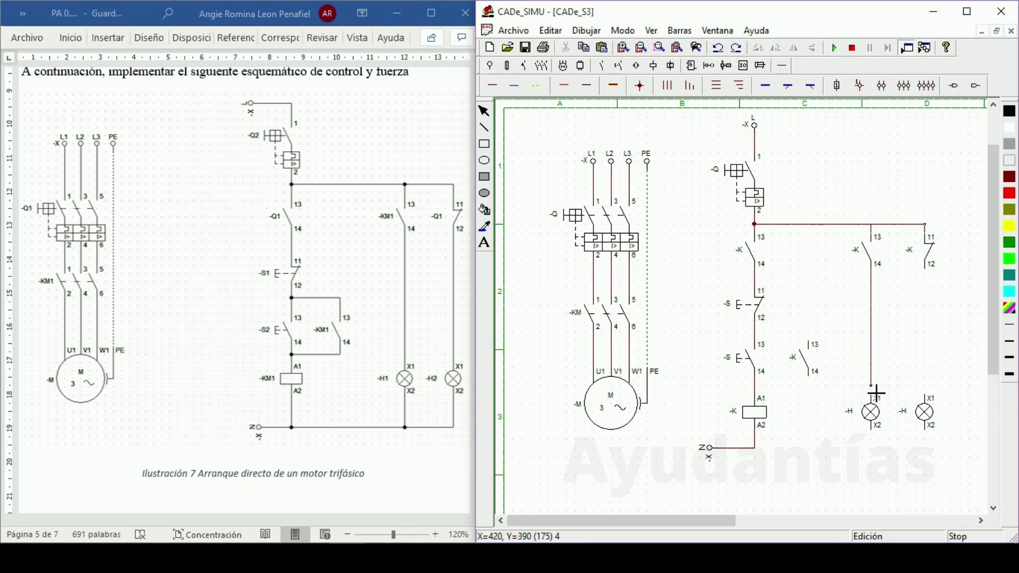
pyautogui.moveTo(926, 272); pyautogui.dragTo(928, 403)
pyautogui.moveTo(927, 449); pyautogui.dragTo(754, 447)
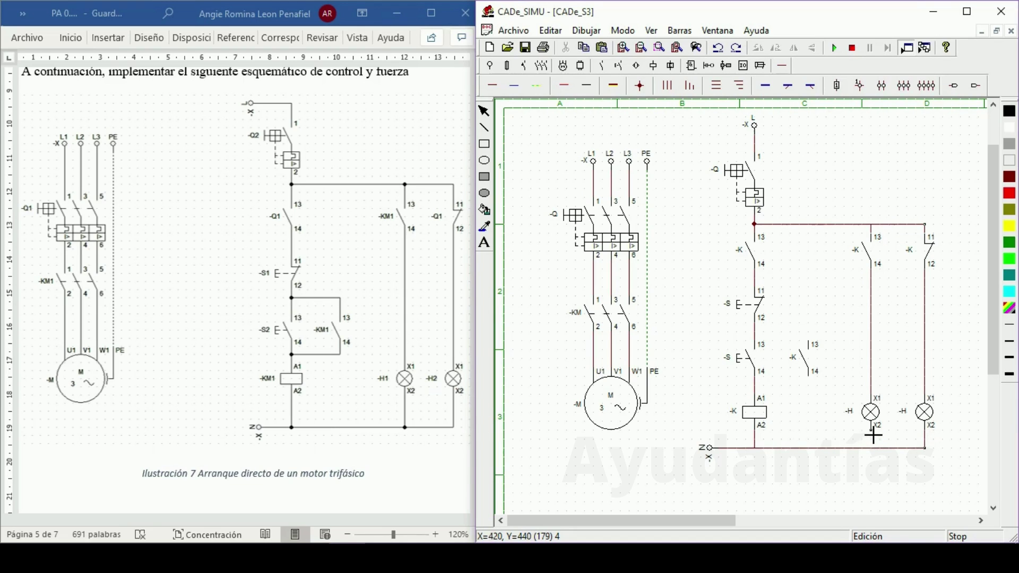
pyautogui.moveTo(873, 451); pyautogui.dragTo(871, 448)
# Step: Wire the holding contact in parallel with the normally open pushbutton and add a connection node atop the first lamp branch
pyautogui.moveTo(807, 333); pyautogui.dragTo(758, 336)
pyautogui.moveTo(812, 389); pyautogui.dragTo(758, 393)
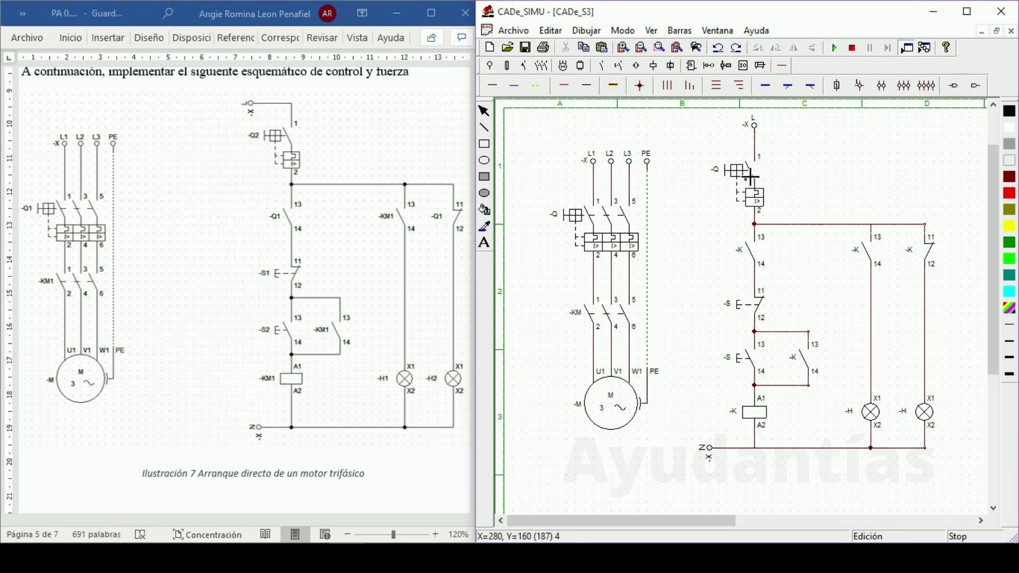
pyautogui.click(644, 91)
pyautogui.click(875, 227)
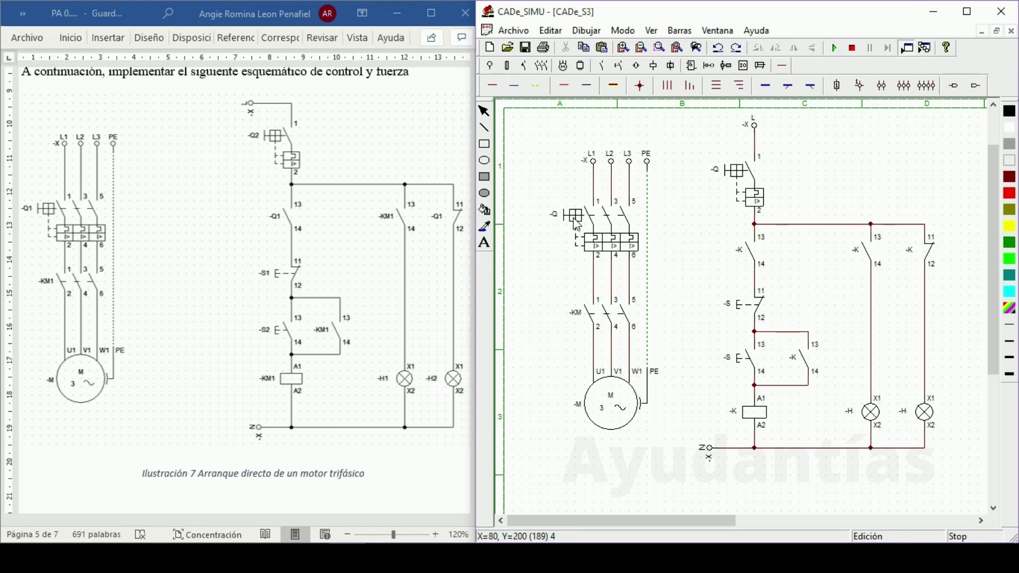
# Step: Name the three-pole breaker -Q1 and the power circuit's contactor -KM1
pyautogui.doubleClick(602, 243)
pyautogui.click(727, 212)
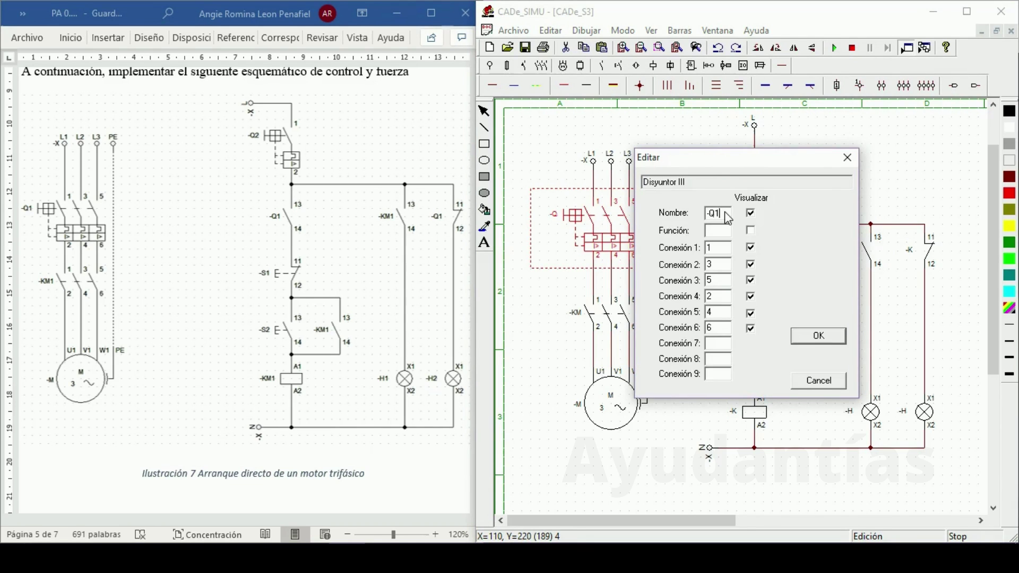
pyautogui.write('1')
pyautogui.press('Return')
pyautogui.doubleClick(602, 312)
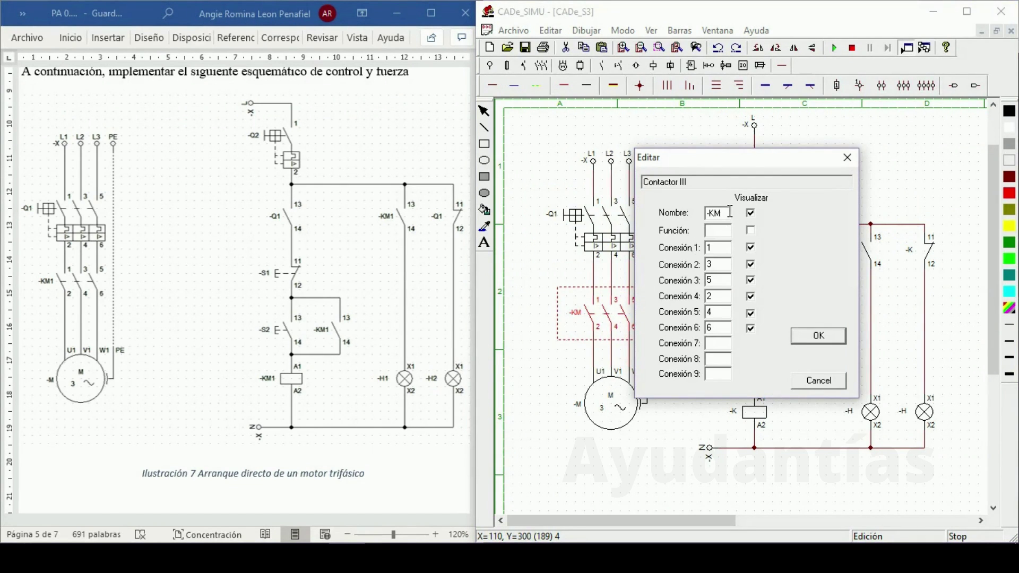
pyautogui.write('1')
pyautogui.press('Return')
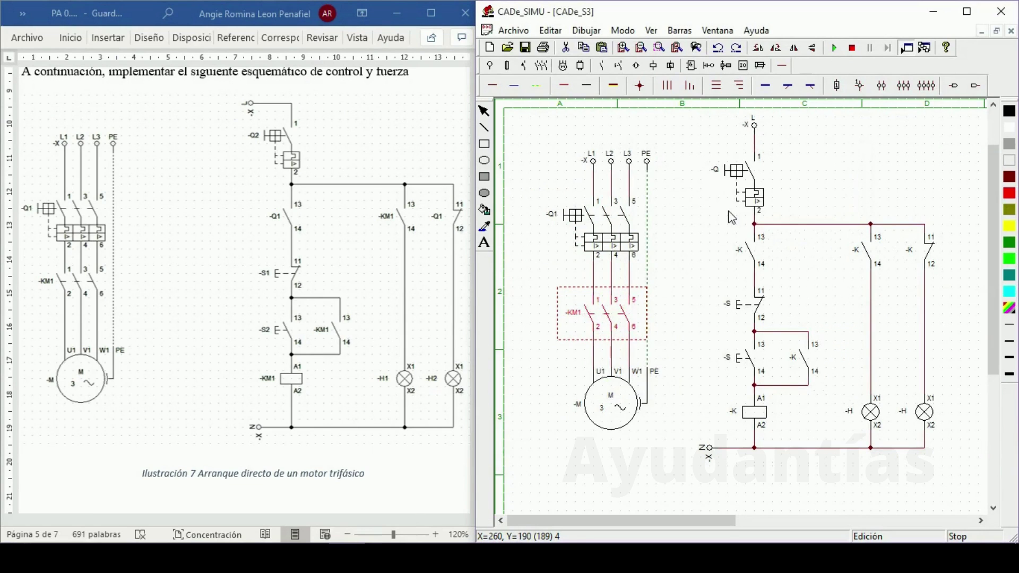
# Step: Name the single-pole breaker -Q2 and the normally open auxiliary contact directly below it -Q1
pyautogui.doubleClick(747, 177)
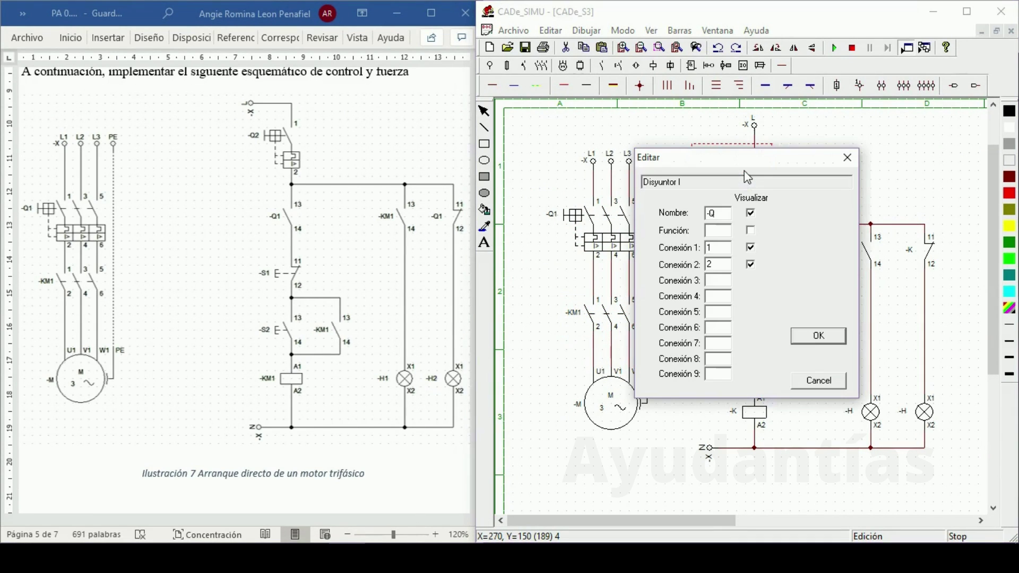
pyautogui.write('2')
pyautogui.press('Return')
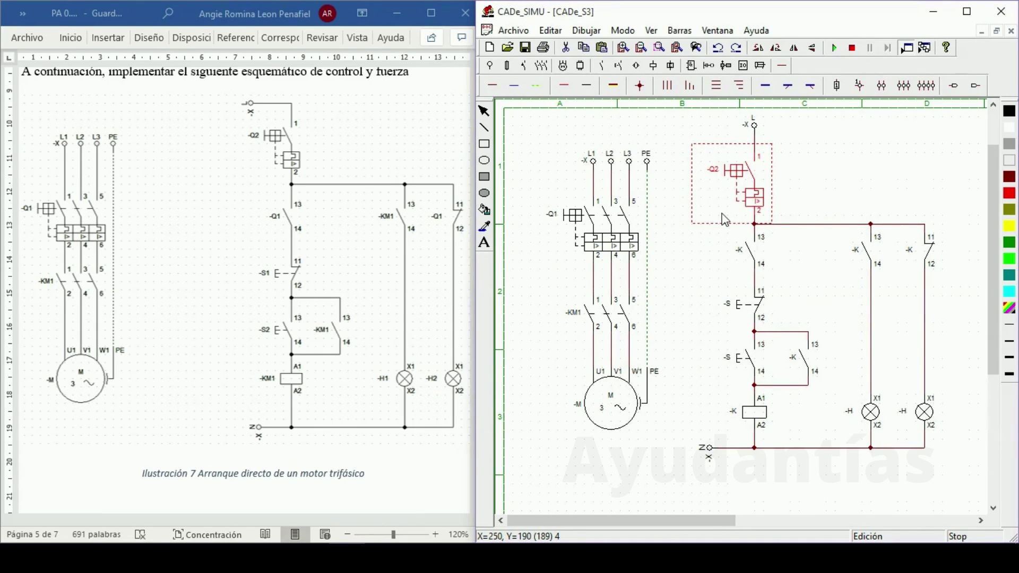
pyautogui.doubleClick(749, 260)
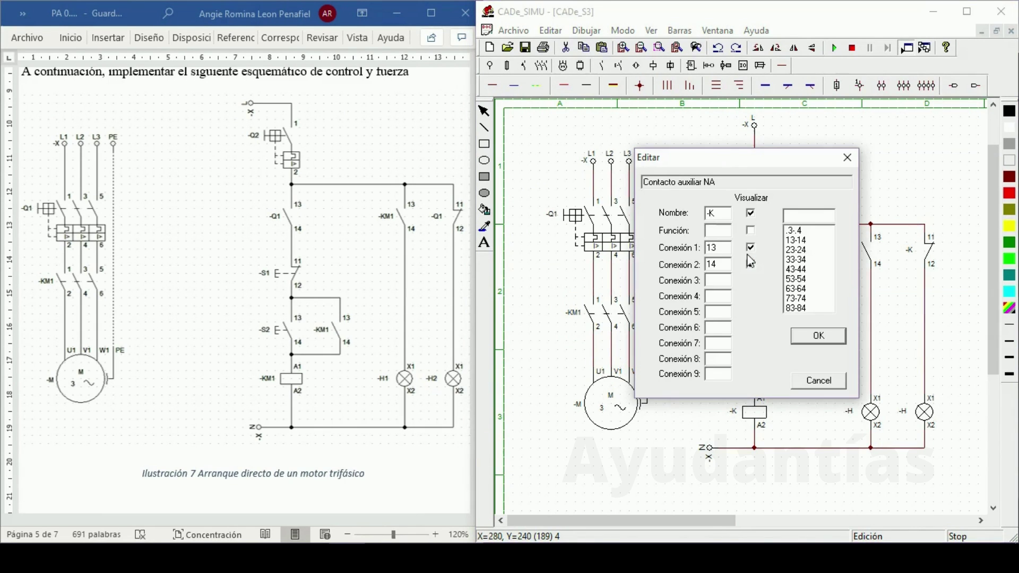
pyautogui.click(750, 262)
pyautogui.click(722, 212)
pyautogui.write('Q1')
pyautogui.press('Return')
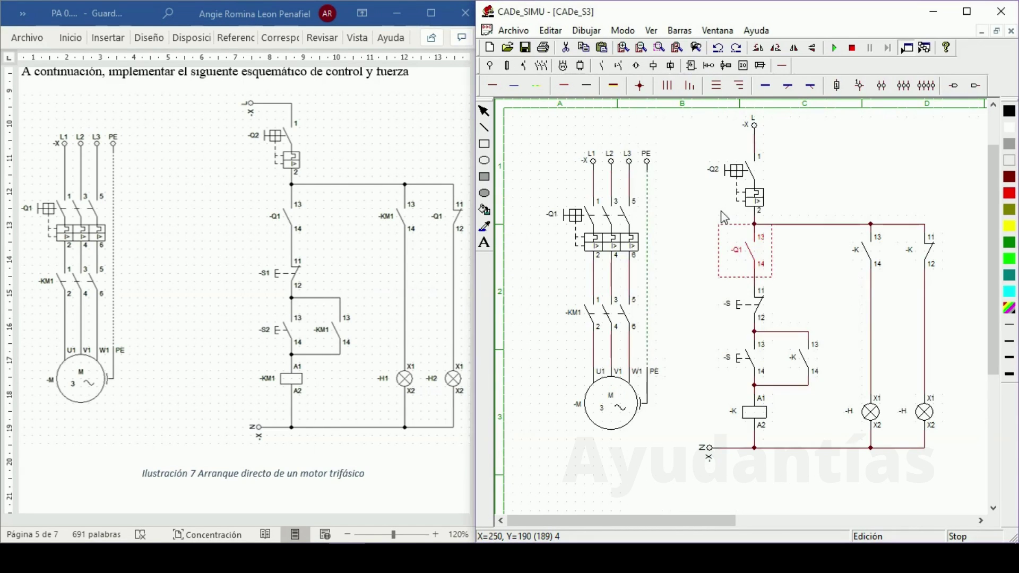
# Step: Name the control circuit's normally closed pushbutton -S1 and its normally open pushbutton -S2
pyautogui.doubleClick(741, 314)
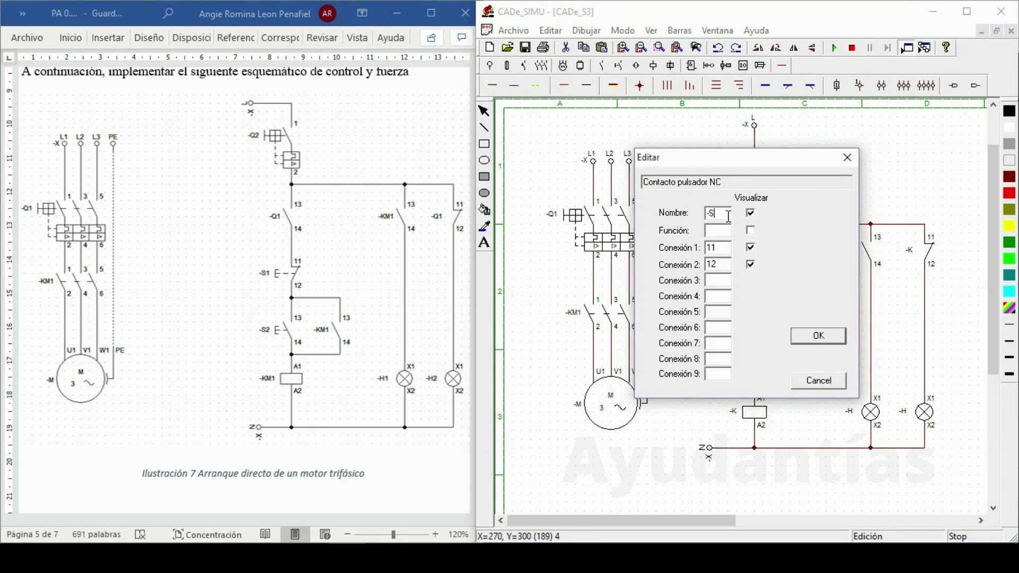
pyautogui.write('2')
pyautogui.write('1')
pyautogui.press('Return')
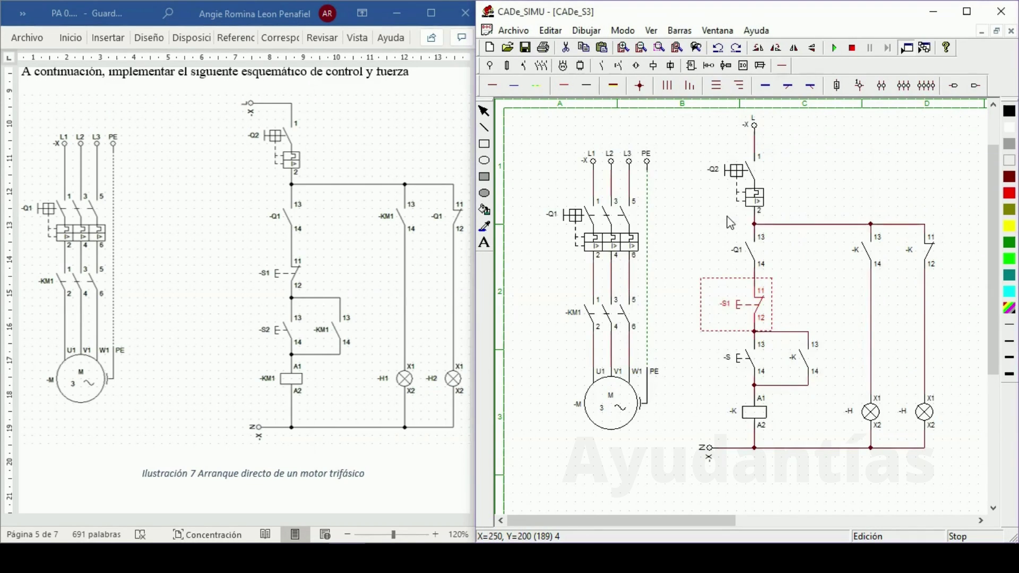
pyautogui.doubleClick(747, 358)
pyautogui.write('2')
pyautogui.press('Return')
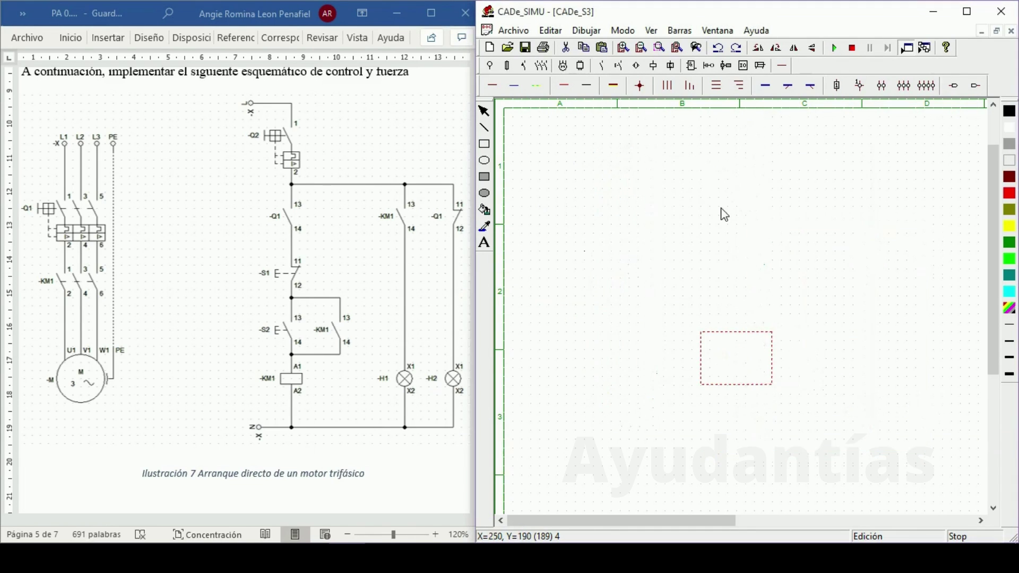
# Step: Name the contactor coil and the holding contact parallel to the -S2 pushbutton -KM1
pyautogui.doubleClick(739, 417)
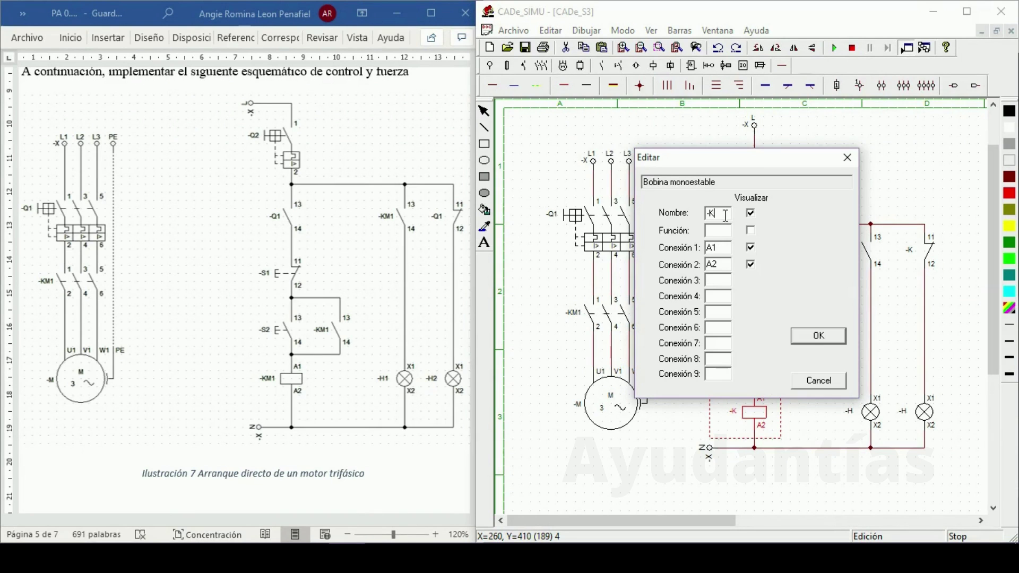
pyautogui.press('Return')
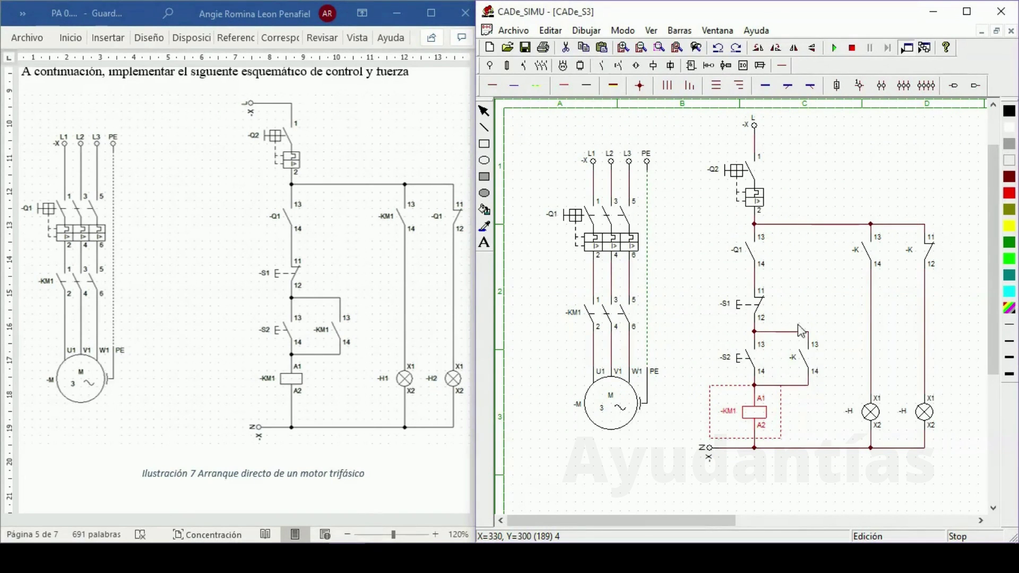
pyautogui.doubleClick(794, 355)
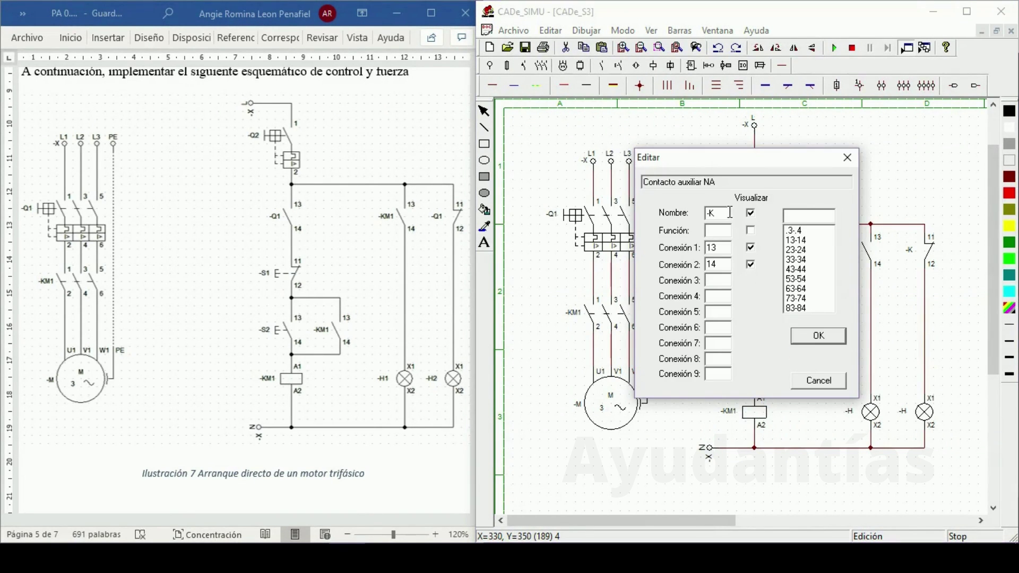
pyautogui.write('M1')
pyautogui.press('Return')
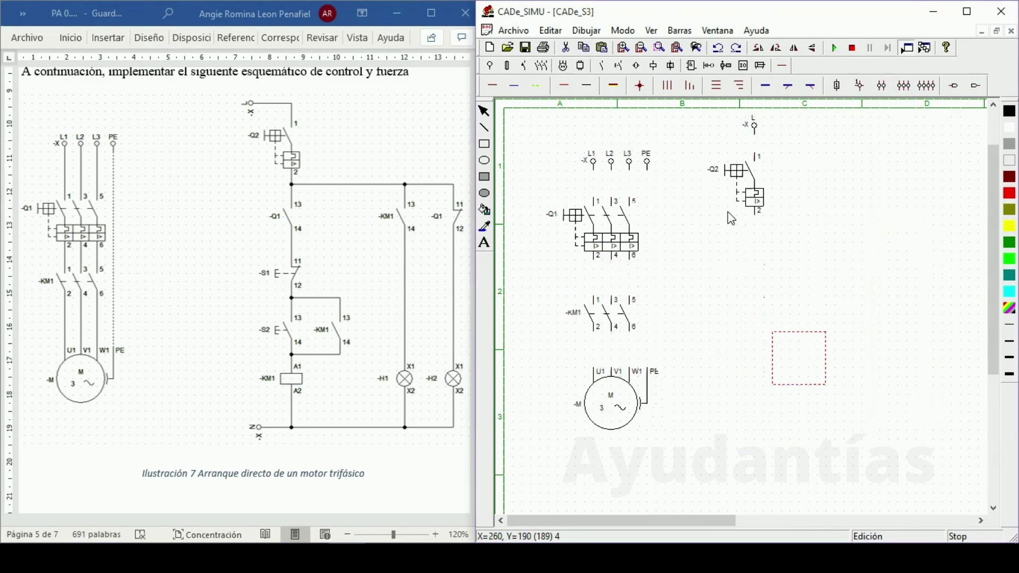
# Step: Name the first lamp branch's normally open contact -KM1 and its lamp -H1
pyautogui.doubleClick(866, 258)
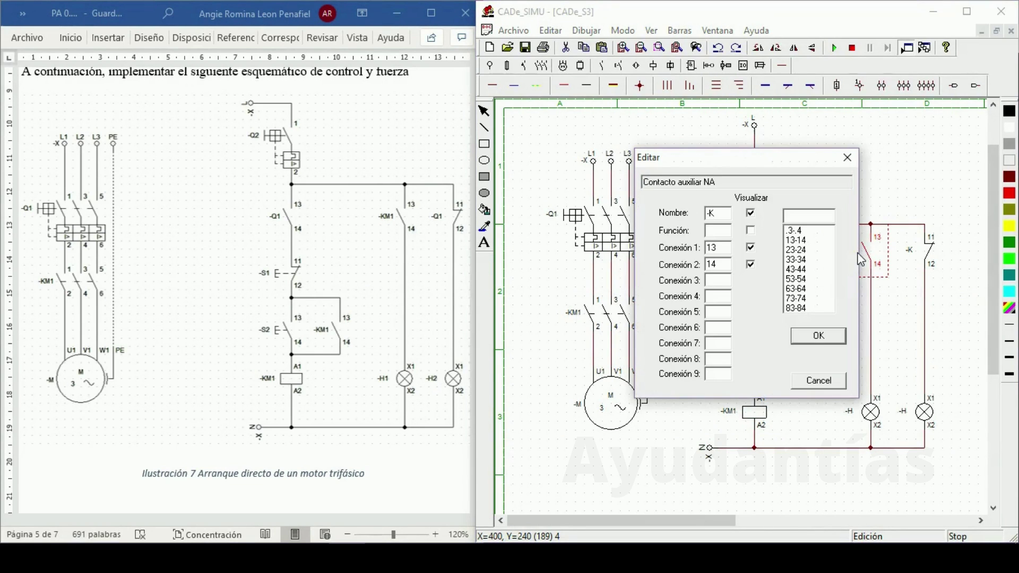
pyautogui.click(726, 212)
pyautogui.write('M1')
pyautogui.press('Return')
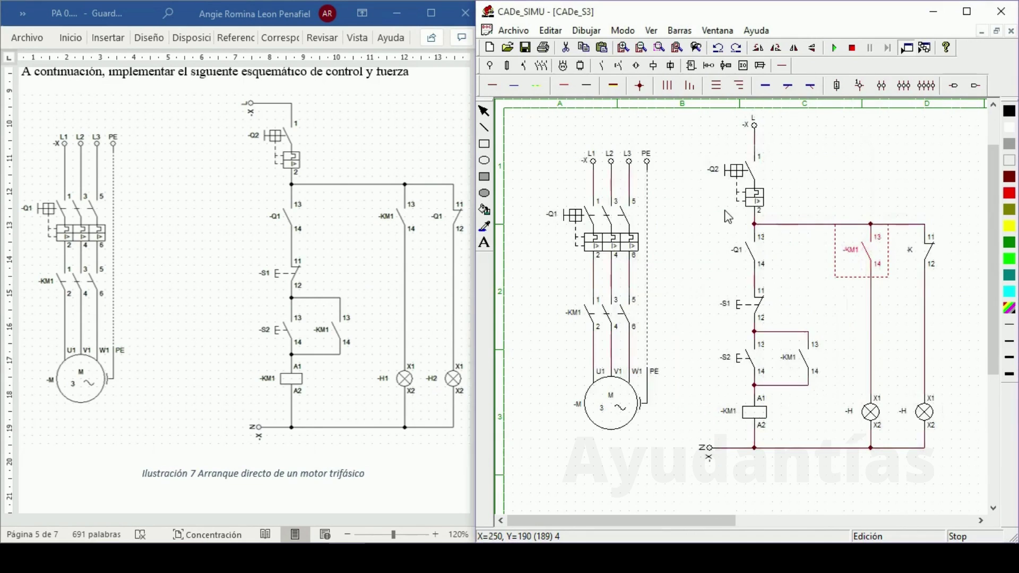
pyautogui.doubleClick(858, 411)
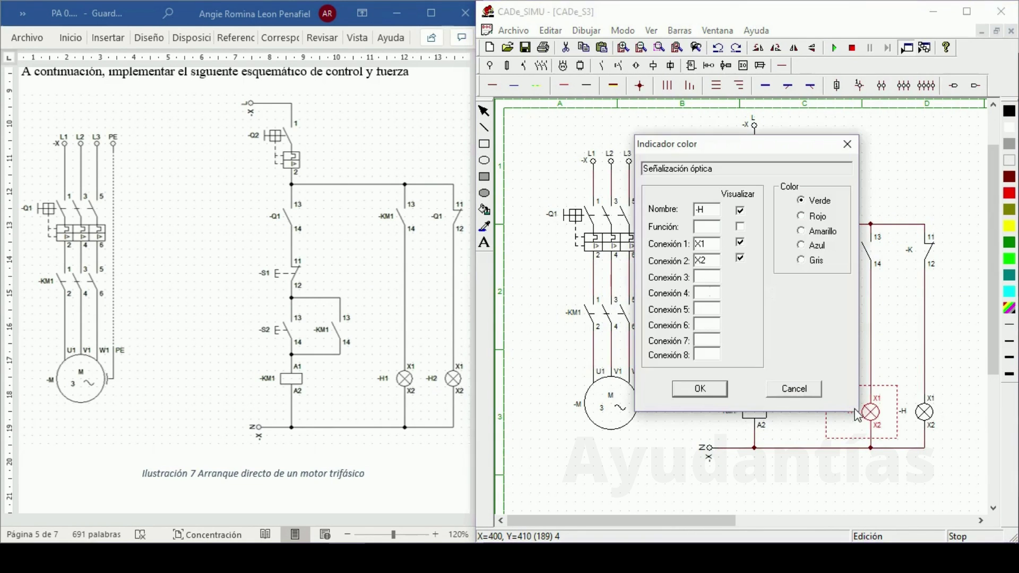
pyautogui.write('1')
pyautogui.click(702, 391)
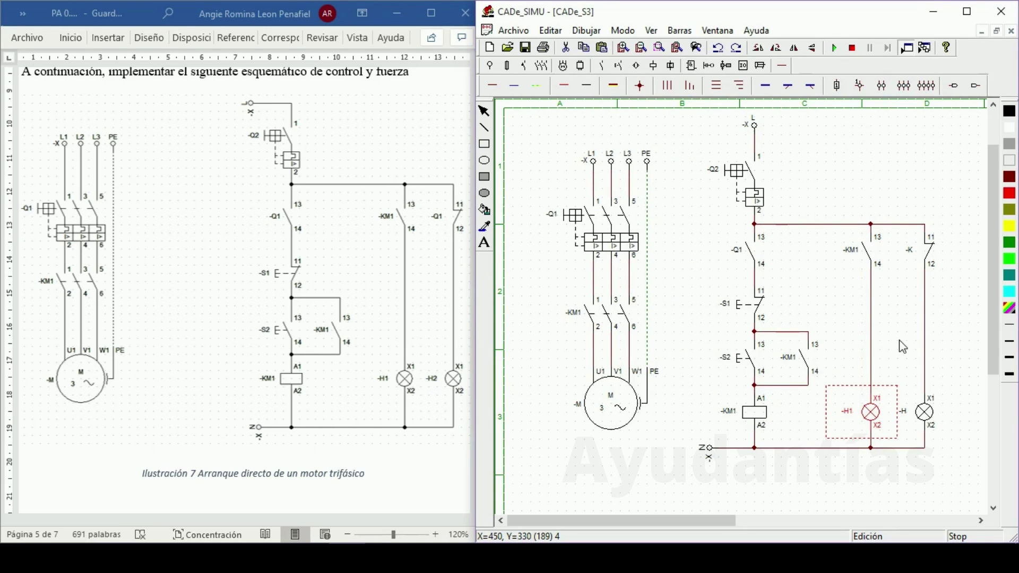
# Step: Name the second lamp branch's normally closed contact -Q1 and its lamp -H2, with the lamp colour set to Rojo
pyautogui.doubleClick(913, 249)
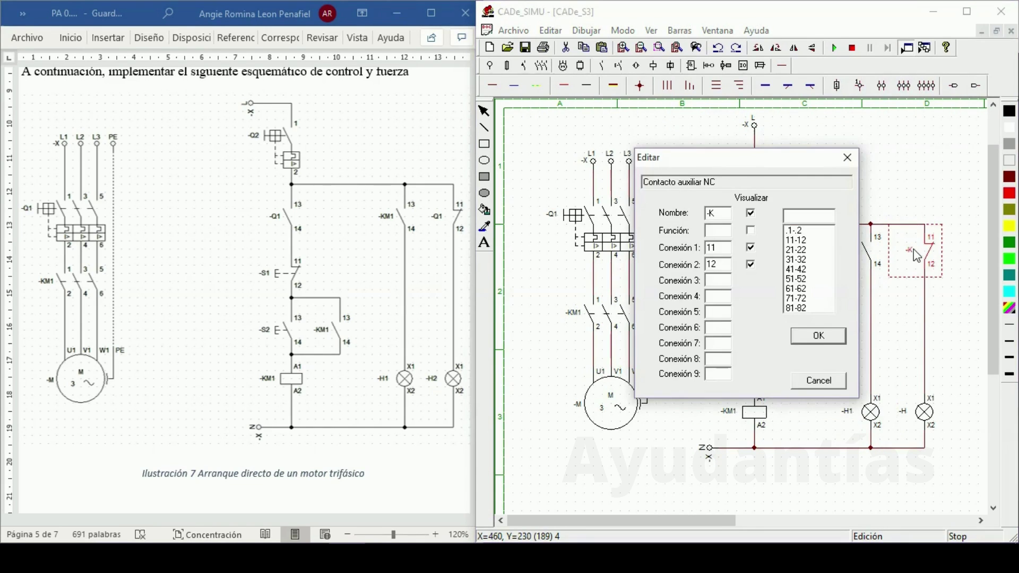
pyautogui.click(722, 213)
pyautogui.press('Return')
pyautogui.doubleClick(923, 415)
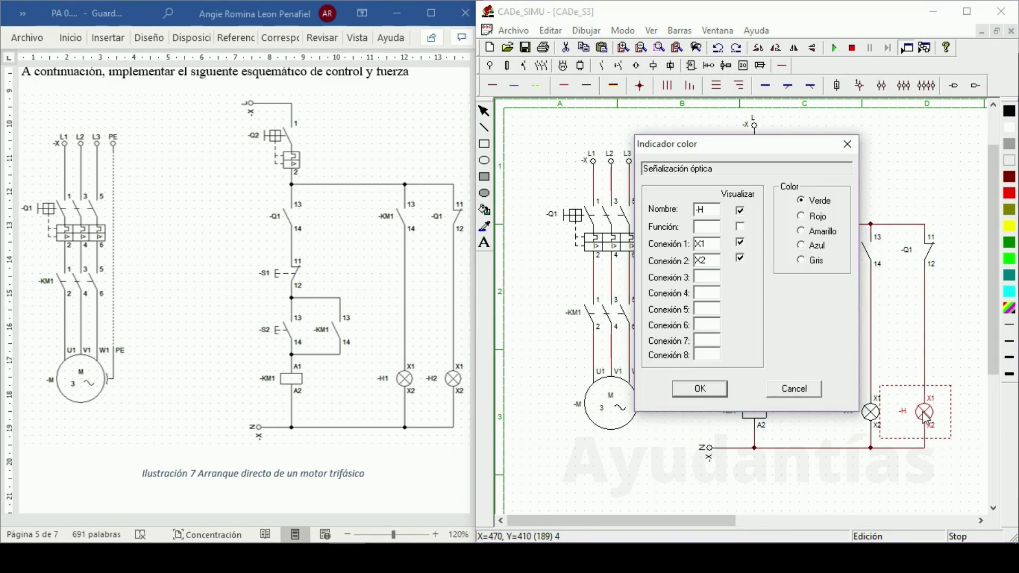
pyautogui.click(717, 210)
pyautogui.write('2')
pyautogui.click(802, 217)
pyautogui.click(715, 391)
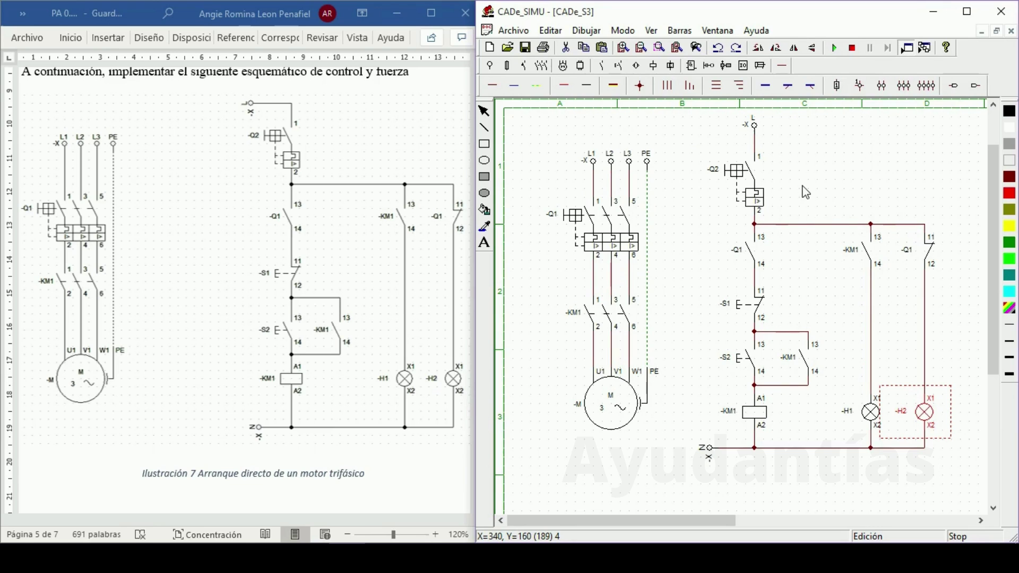
# Step: Run the simulation, close breakers -Q1 and -Q2, and start the motor with pushbutton -S2
pyautogui.click(834, 48)
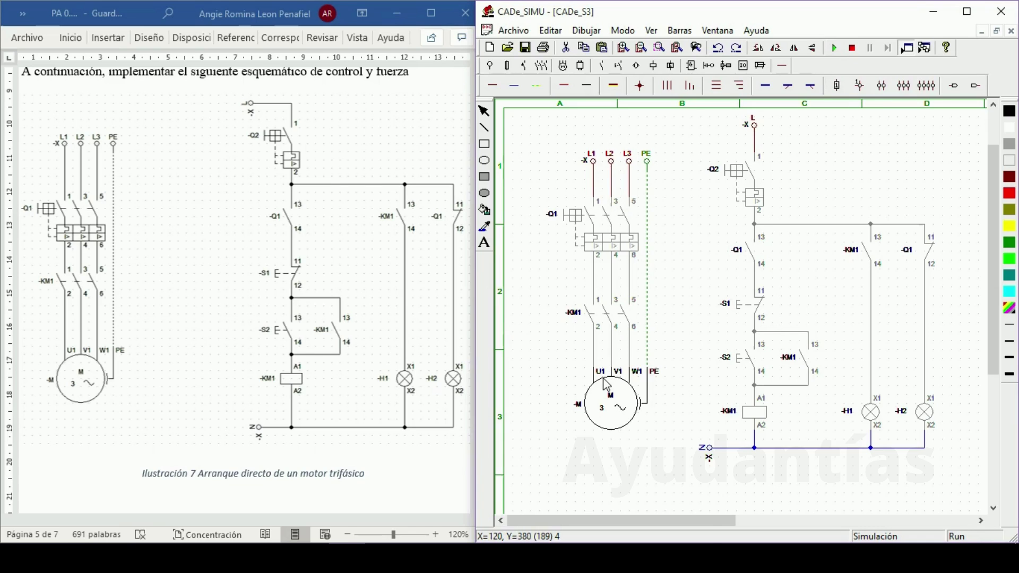
pyautogui.click(578, 223)
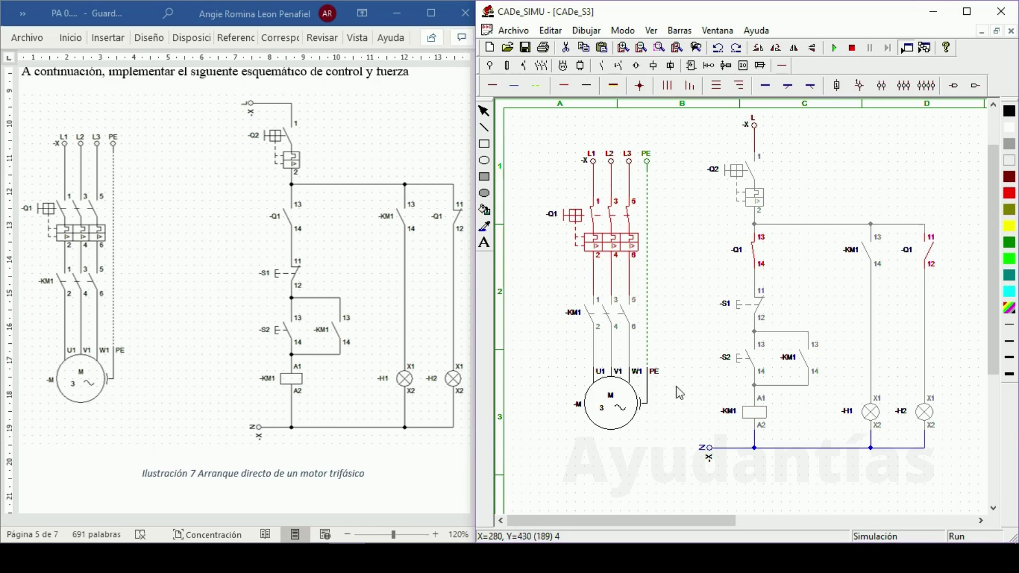
pyautogui.click(741, 181)
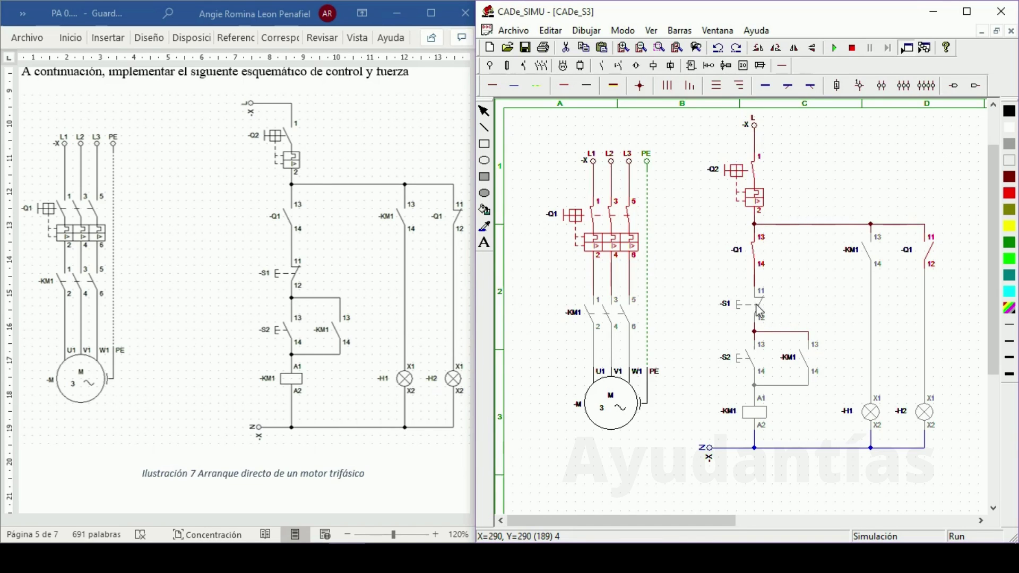
pyautogui.click(743, 365)
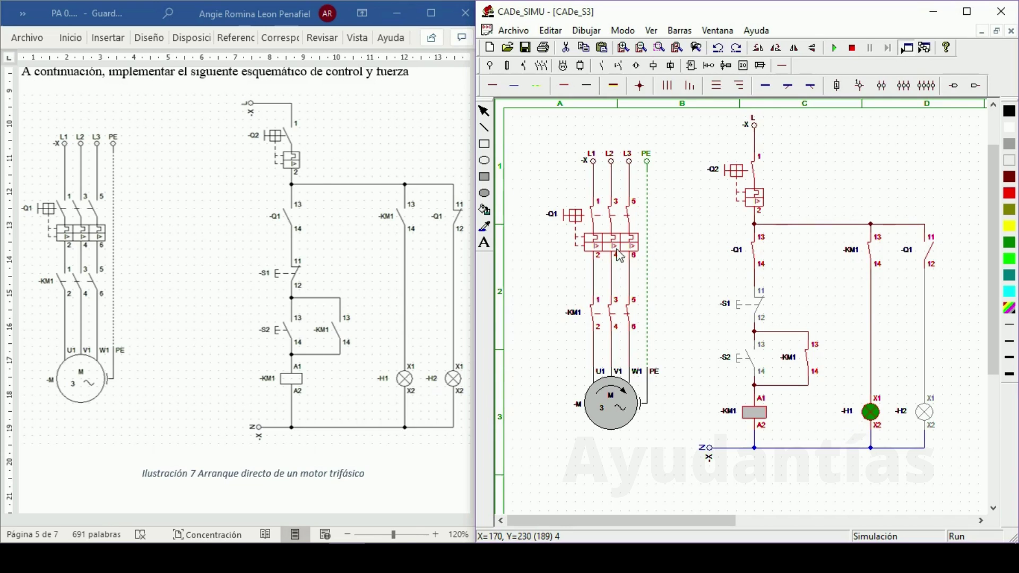
# Step: Open breaker -Q1 to test the second lamp branch, close it again and restart the motor with -S2
pyautogui.click(588, 227)
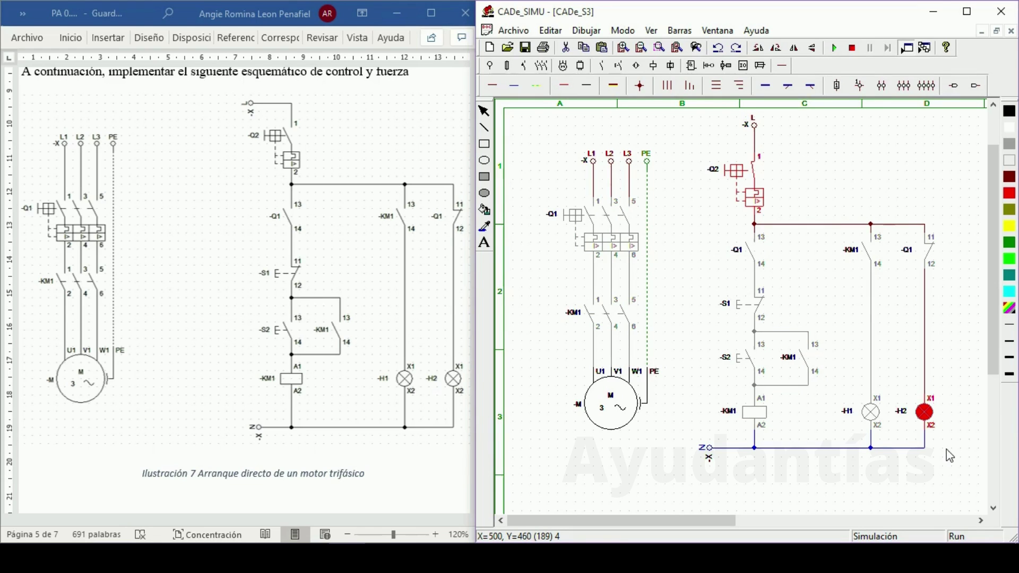
pyautogui.click(595, 231)
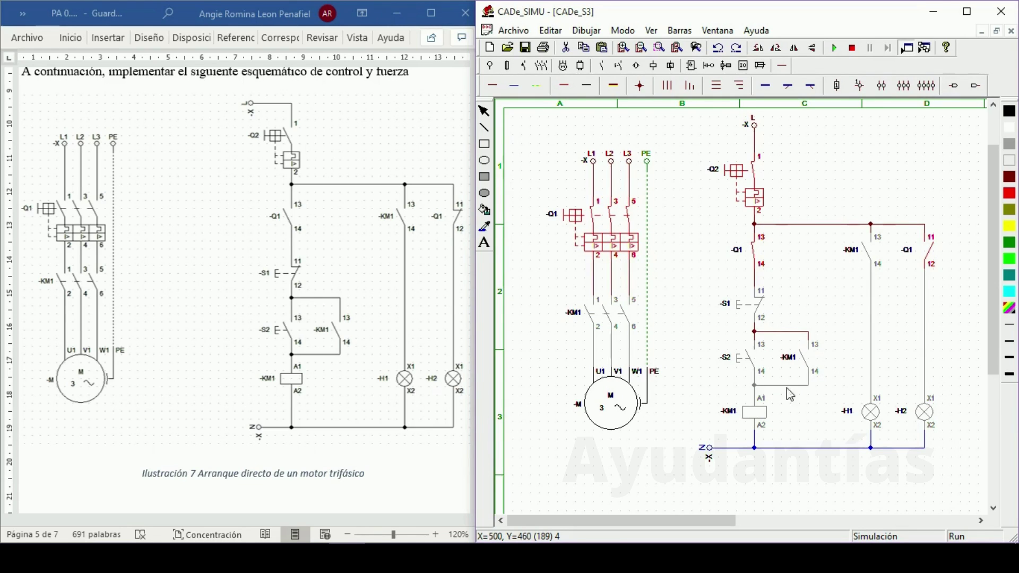
pyautogui.click(741, 363)
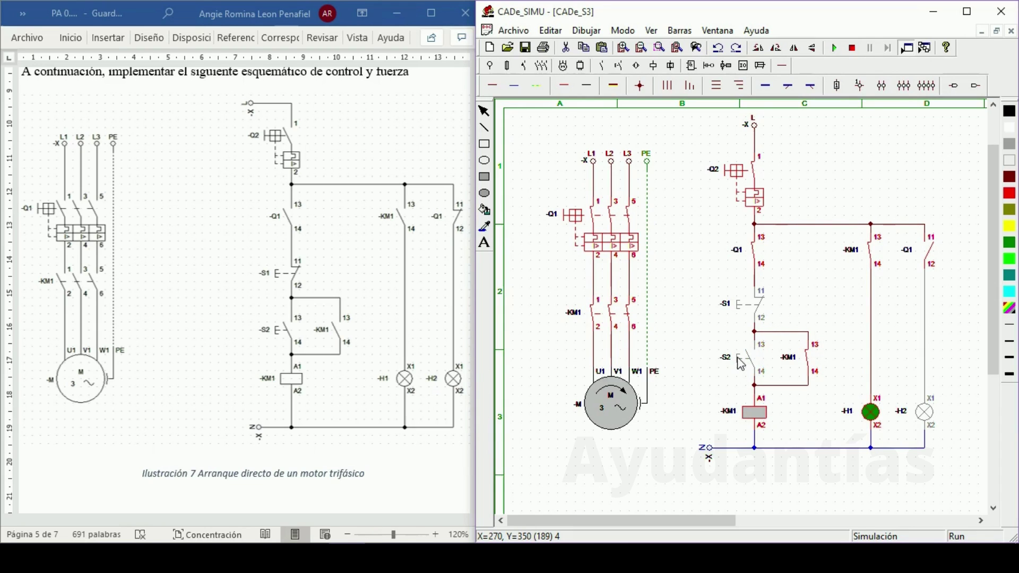
# Step: Test the pushbuttons in the simulation by stopping the motor with -S1, restarting it with -S2 and stopping it again
pyautogui.click(739, 309)
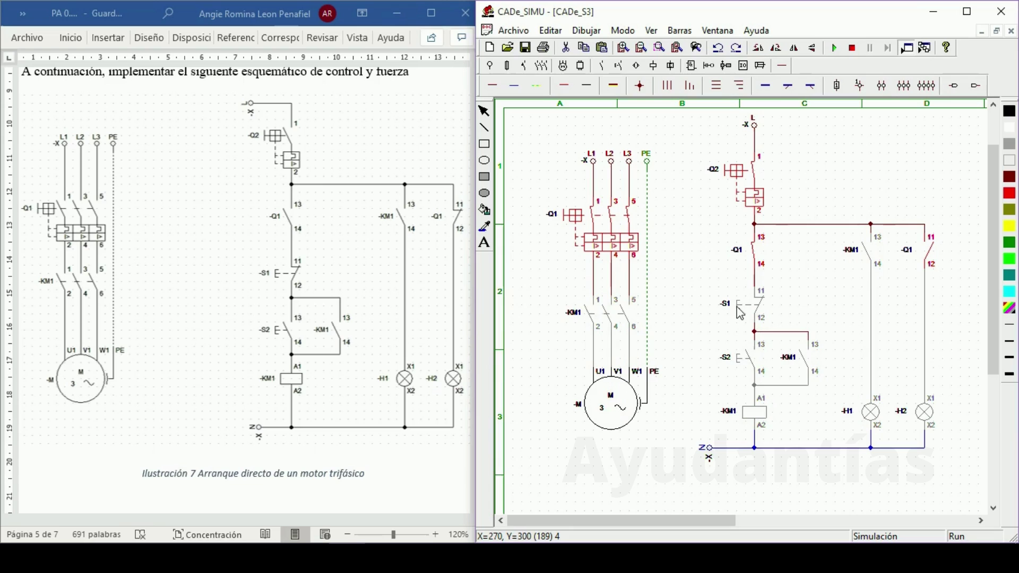
pyautogui.click(745, 359)
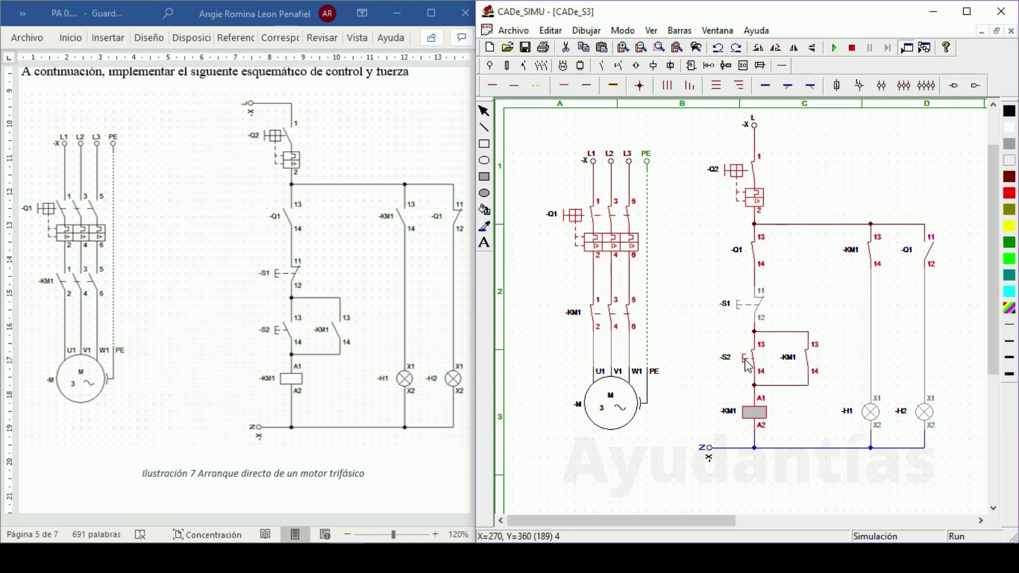
pyautogui.click(743, 312)
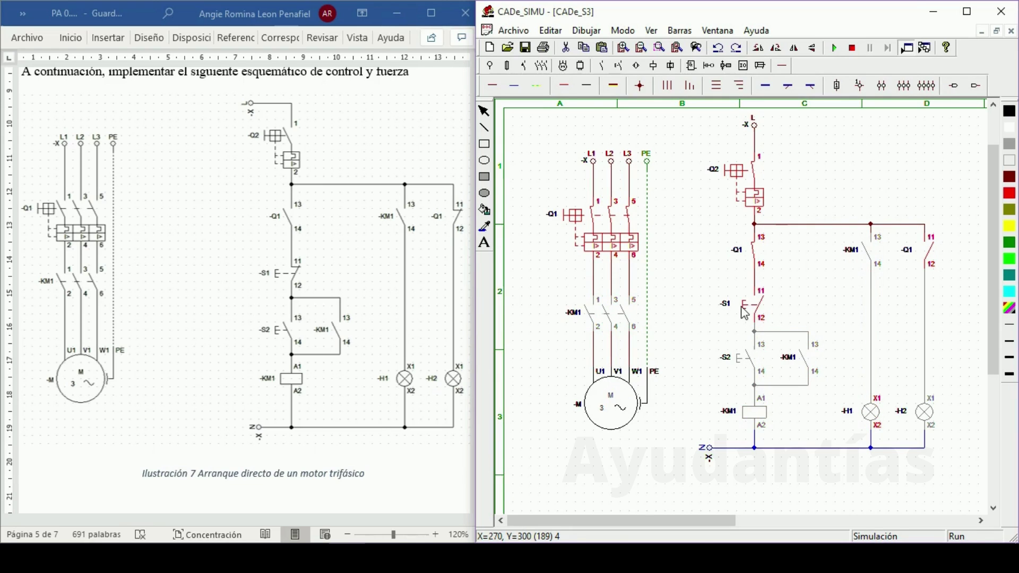